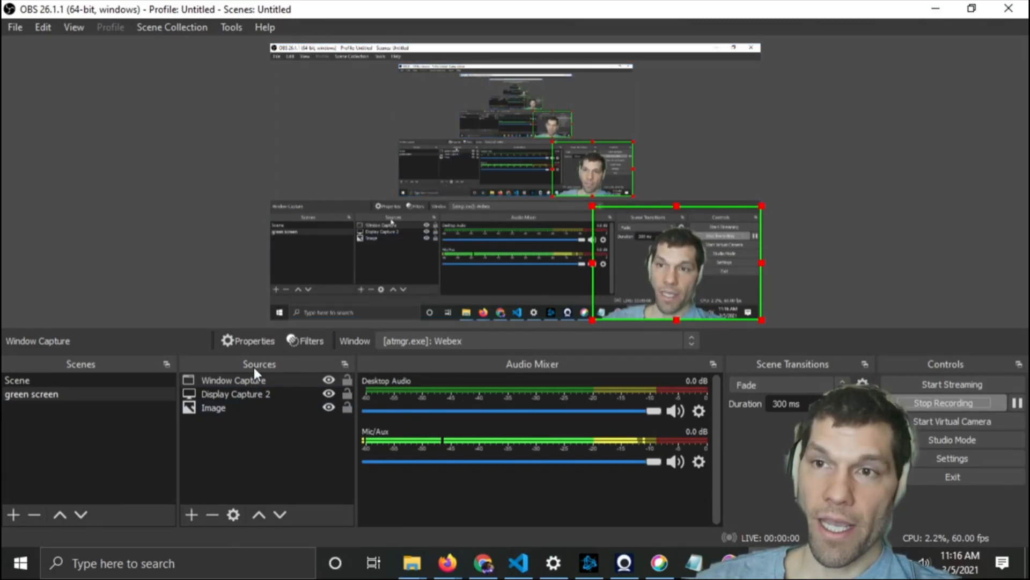
click(192, 515)
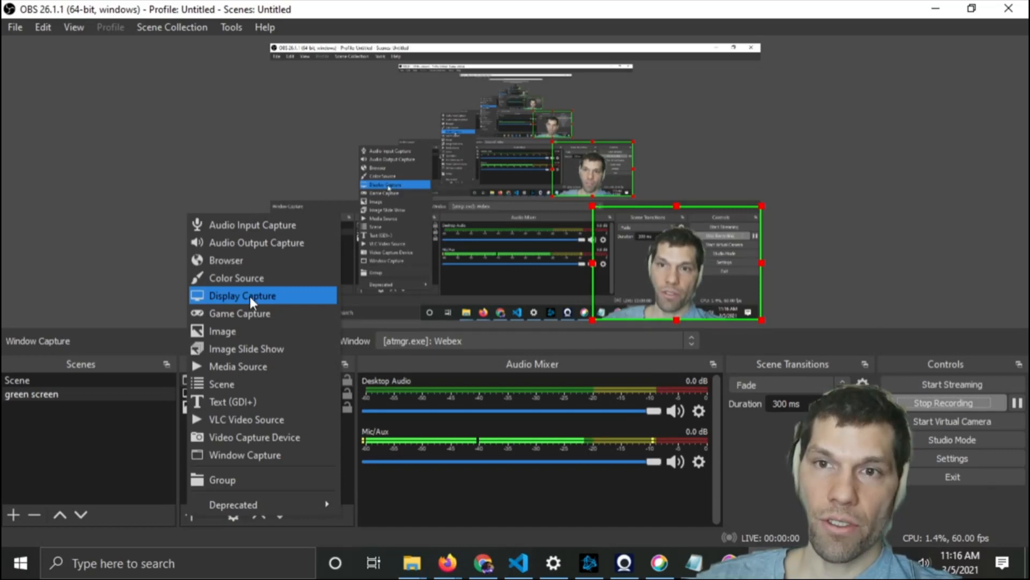
click(113, 182)
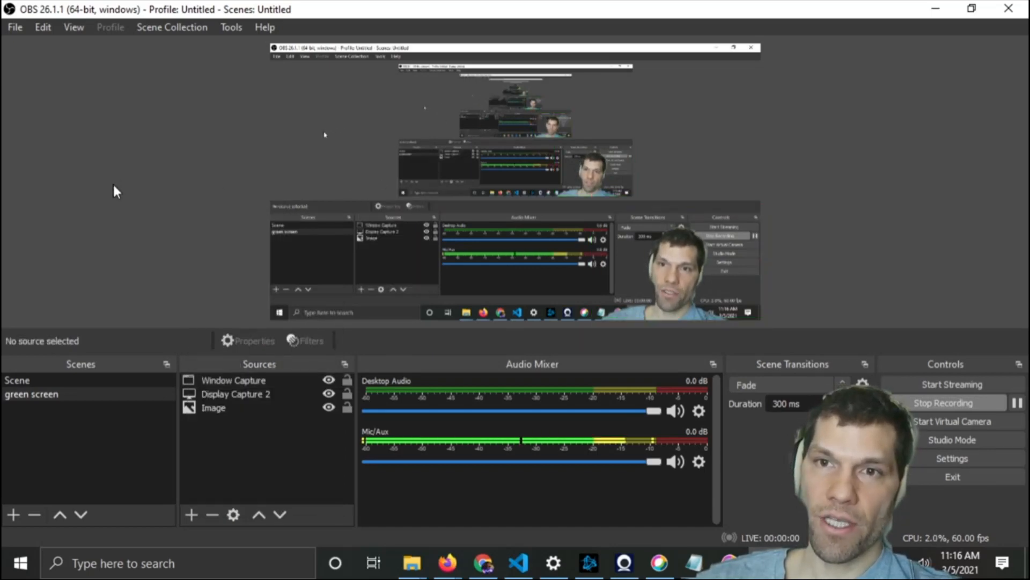
Try moving the display capture and image sources up and down in the scene's source order
click(275, 393)
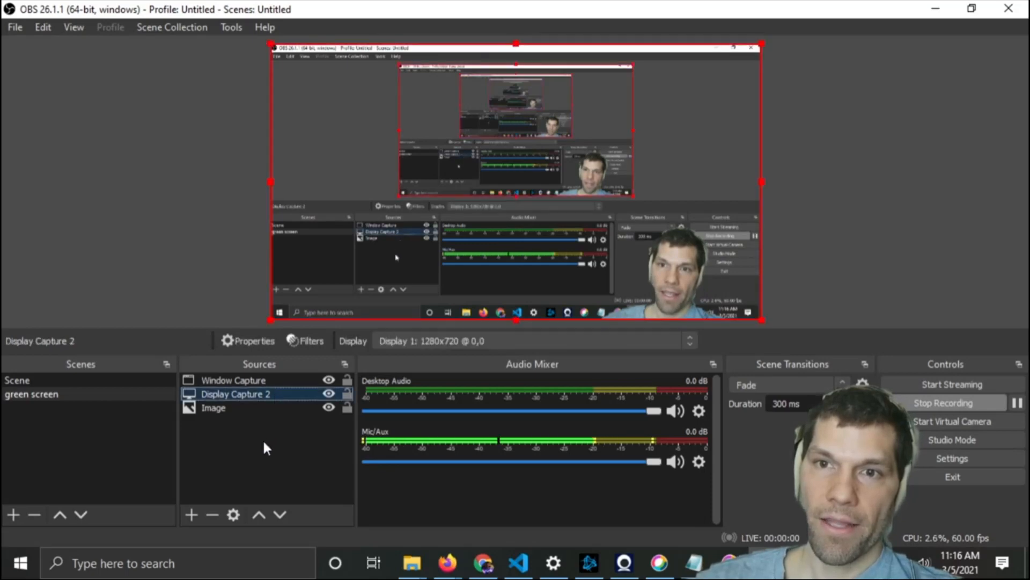
click(259, 515)
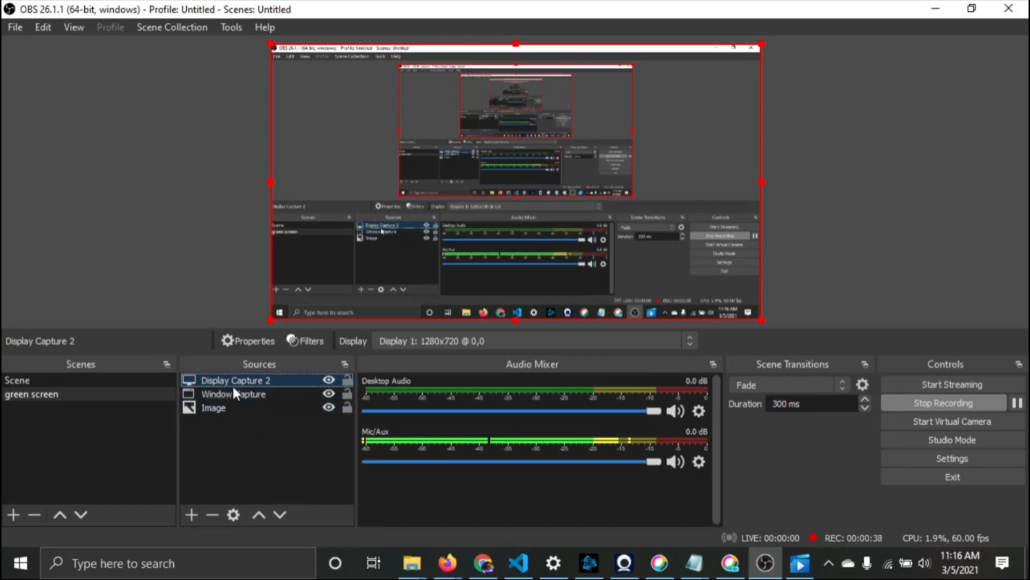
click(280, 515)
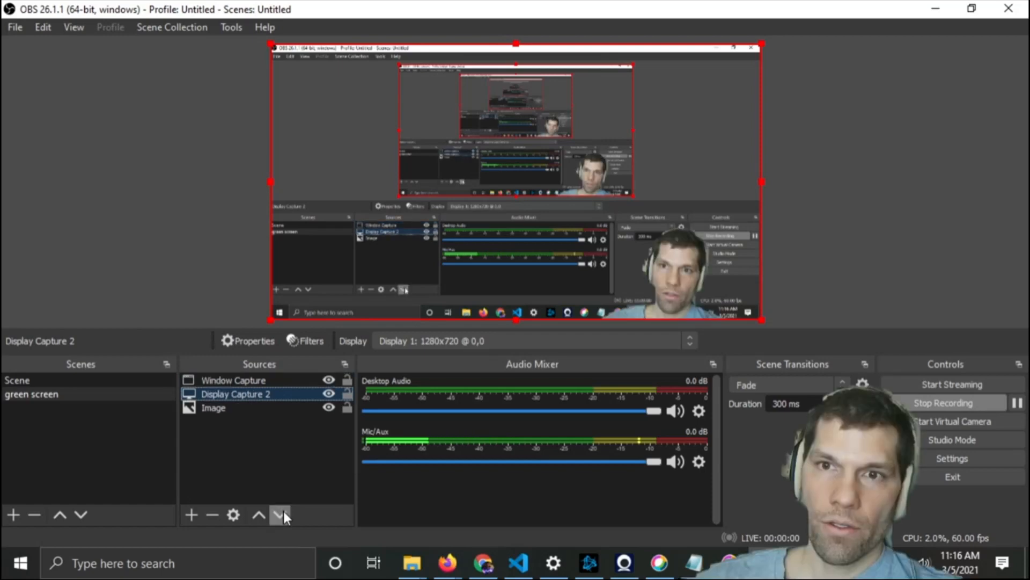
click(271, 378)
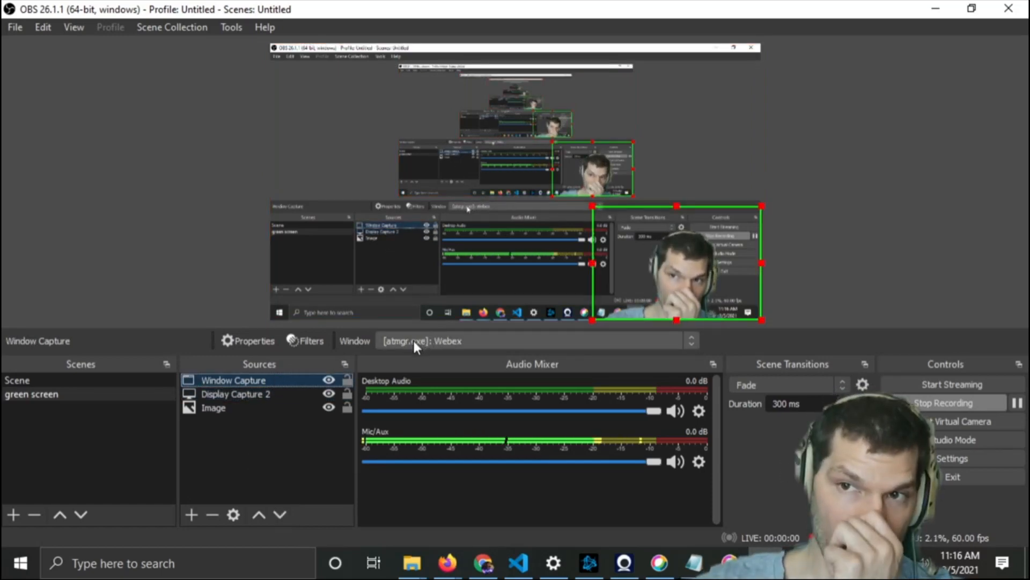
click(270, 395)
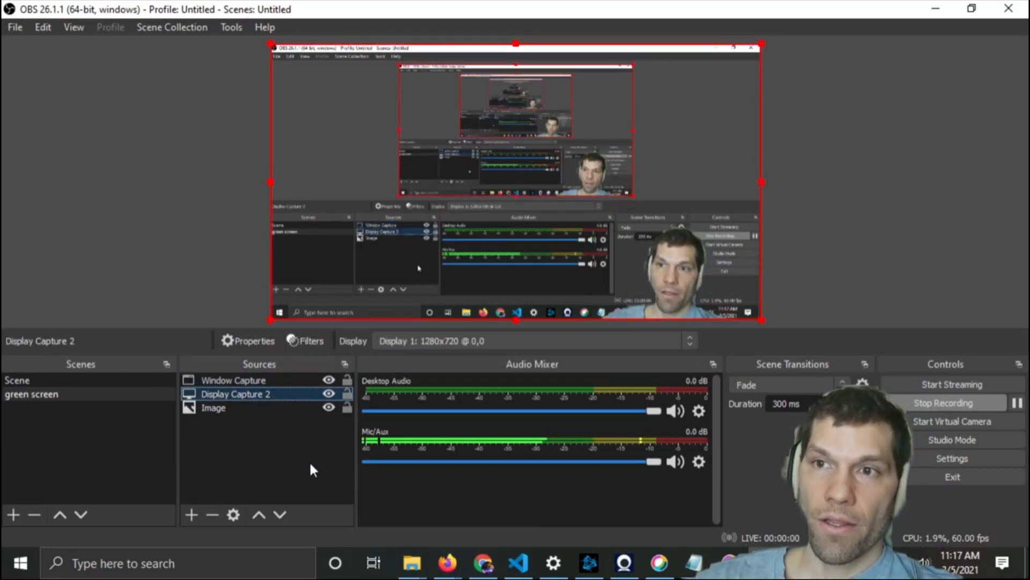
click(238, 407)
click(258, 516)
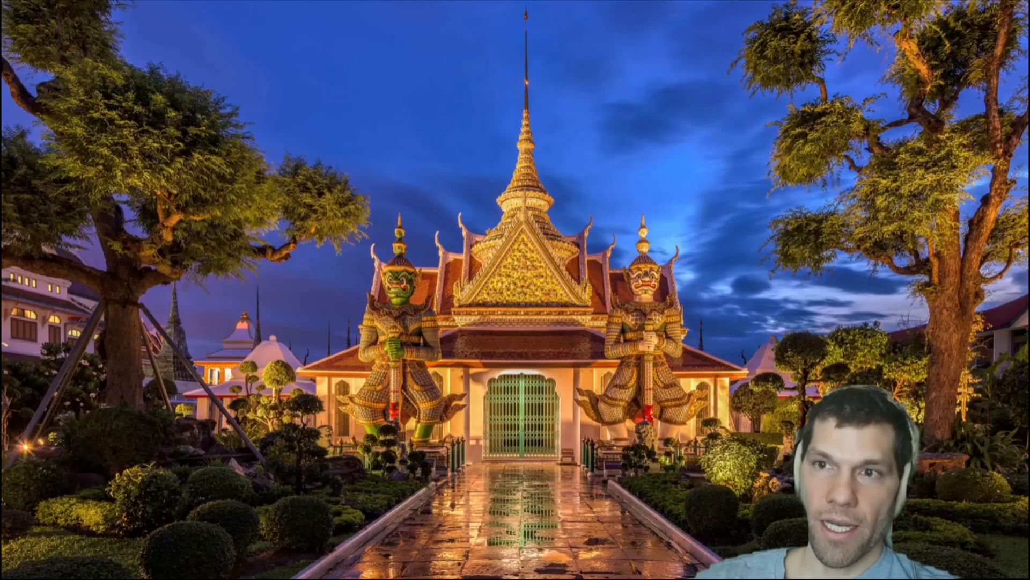
click(259, 516)
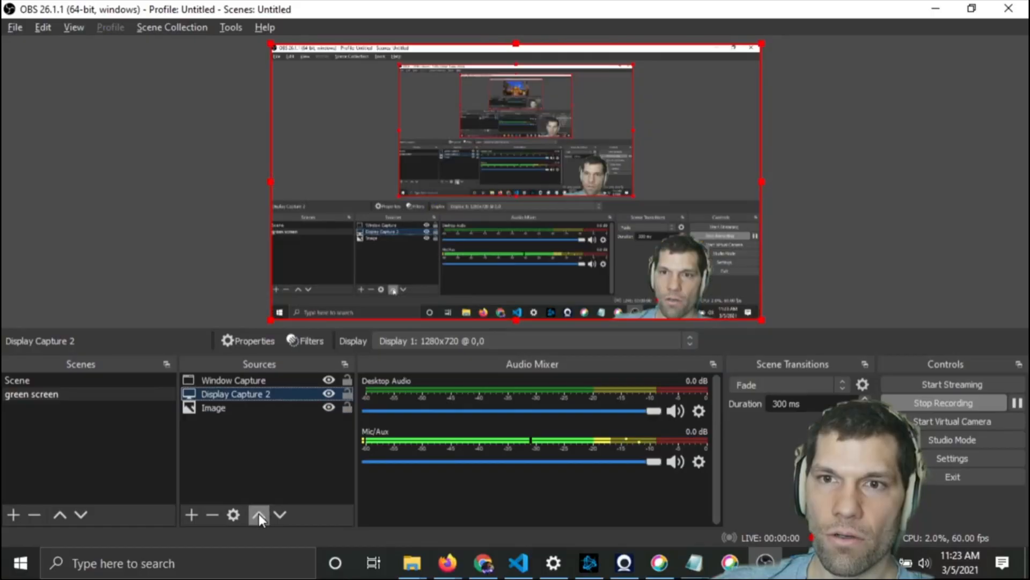
Switch to the browser and open the Iriun Webcam desktop app to view the phone camera feed
key(alt+Tab)
key(alt+Tab)
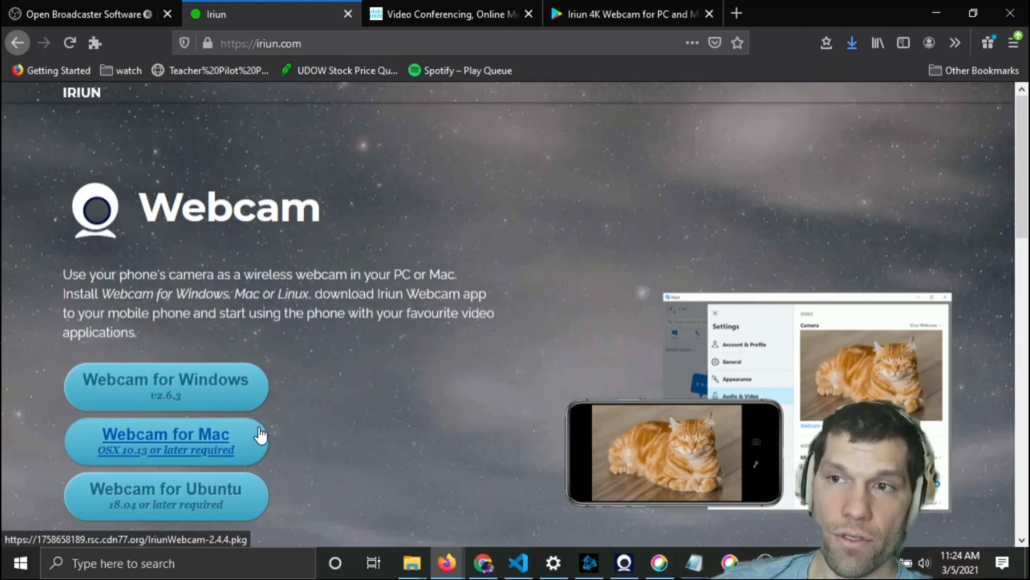
click(624, 562)
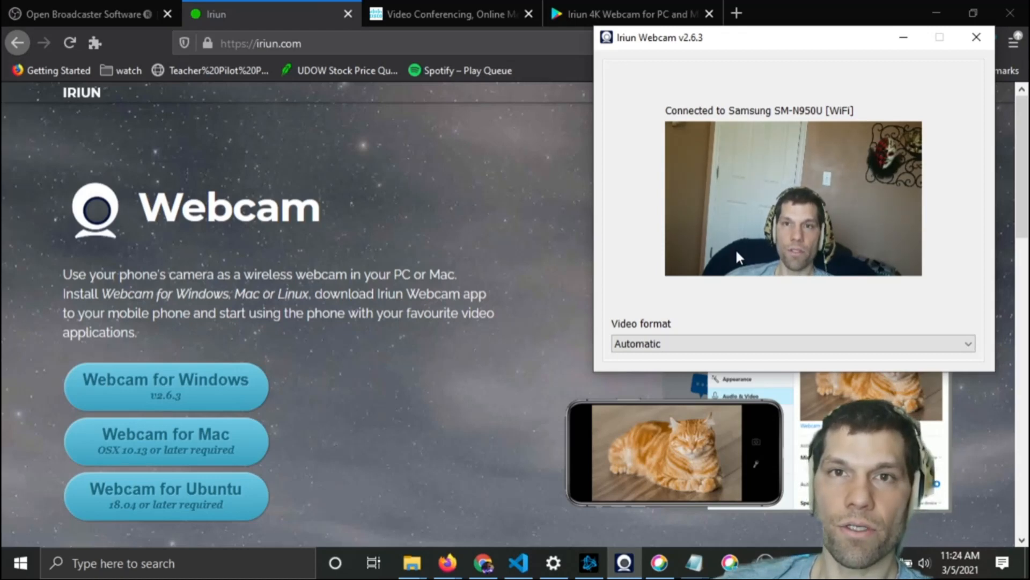
click(402, 232)
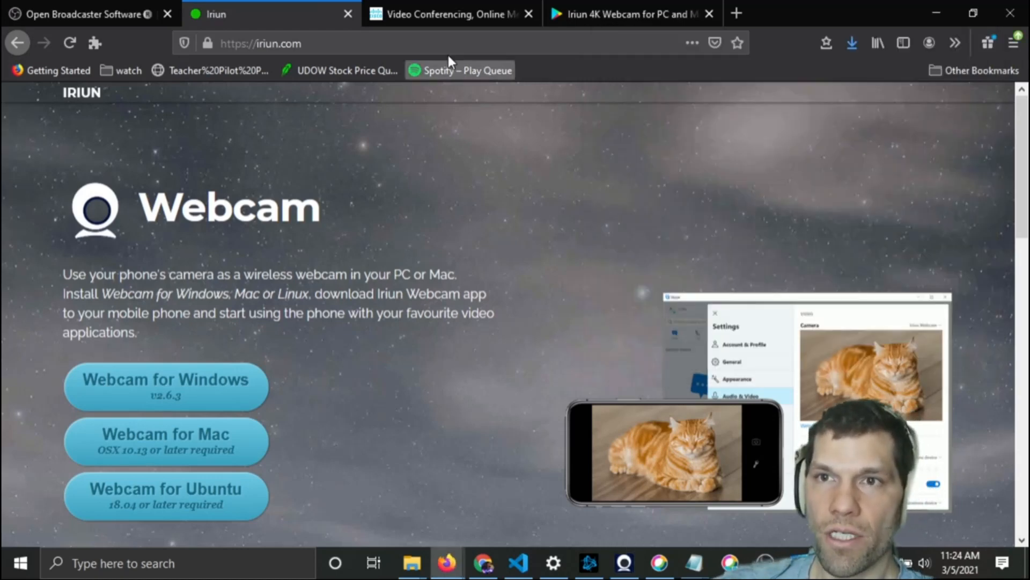
Review the Iriun 4K Webcam listing on Google Play, then return to the Iriun website and app
click(595, 23)
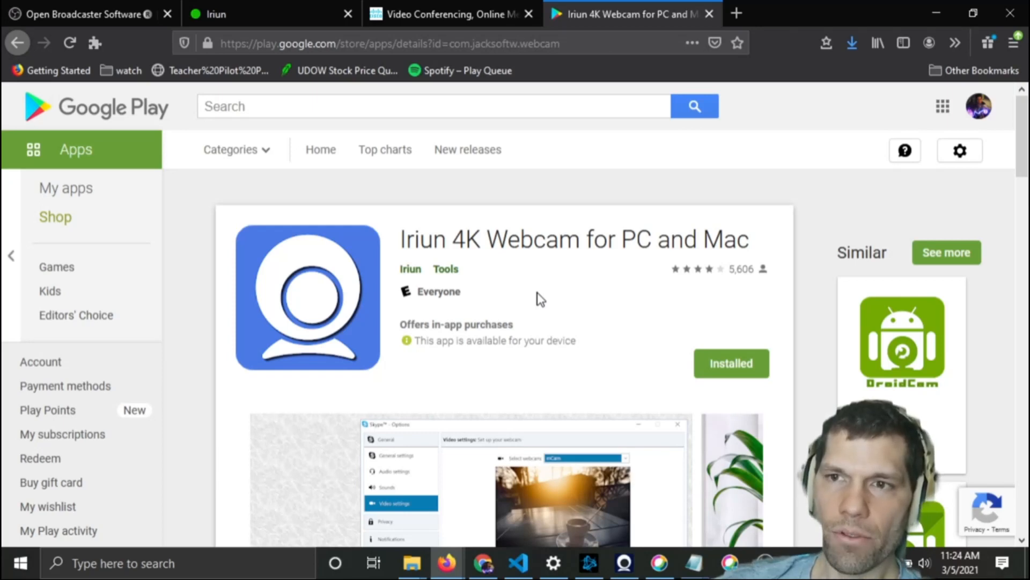
scroll(540, 299, down, 2)
scroll(540, 299, up, 2)
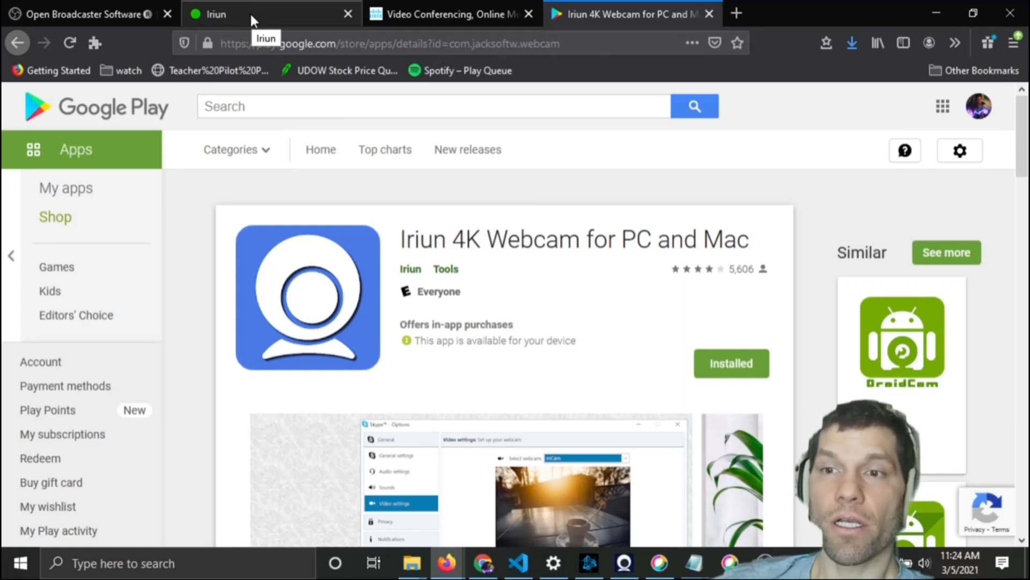
click(272, 14)
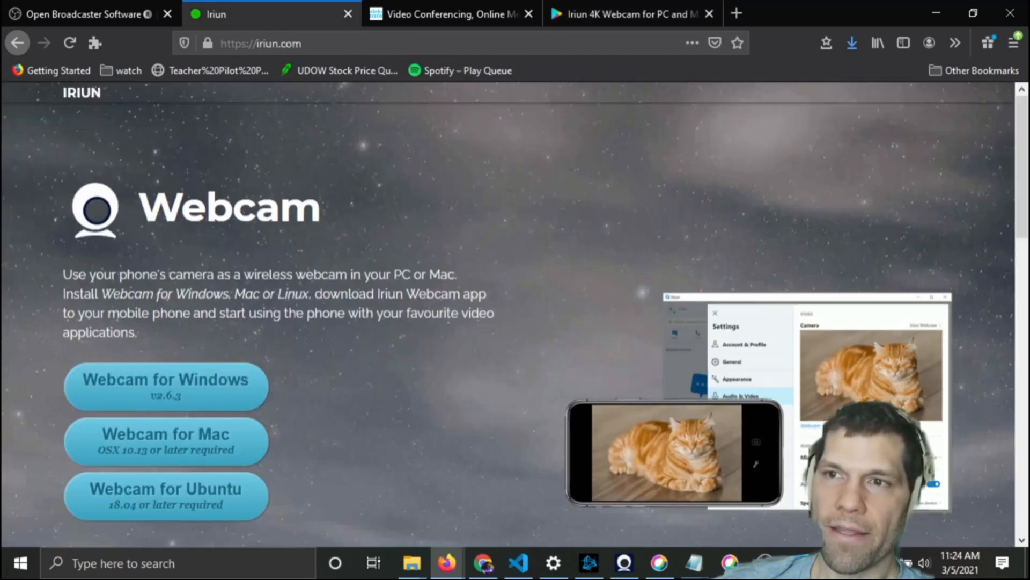
click(624, 563)
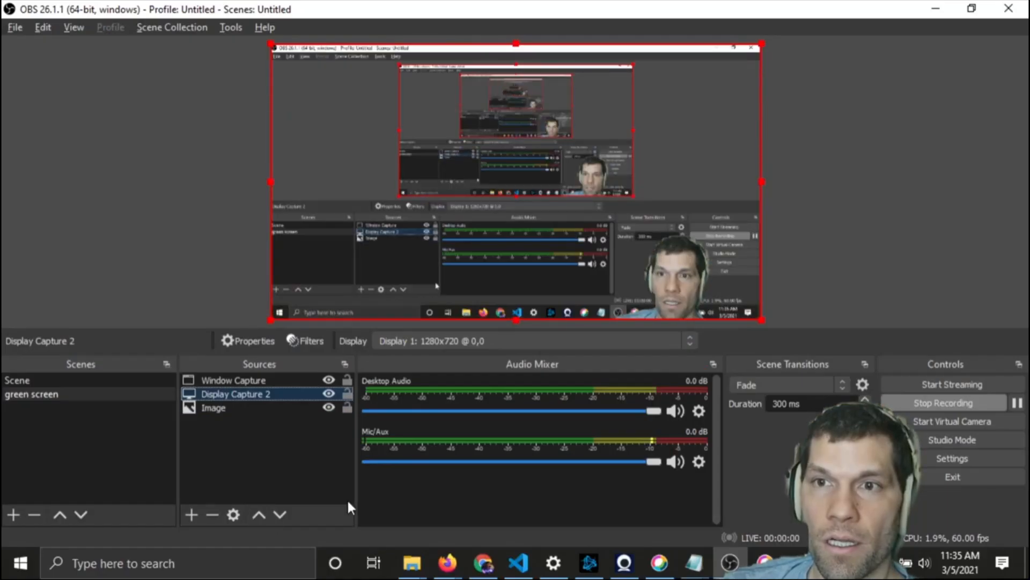
Switch to Paint, fill the blank canvas with green using the fill tool, and minimize the window
key(alt+Tab)
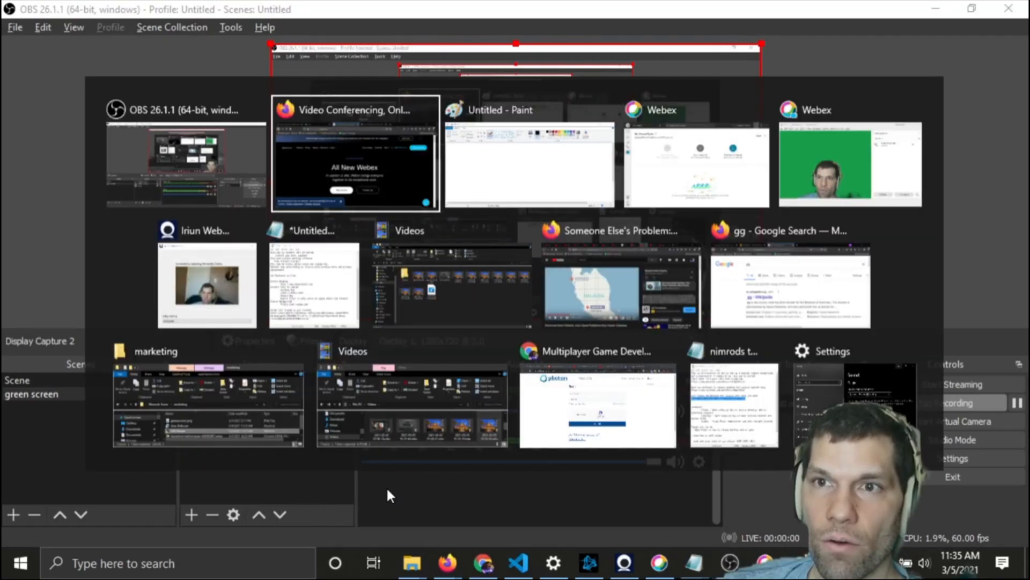
key(alt+Tab)
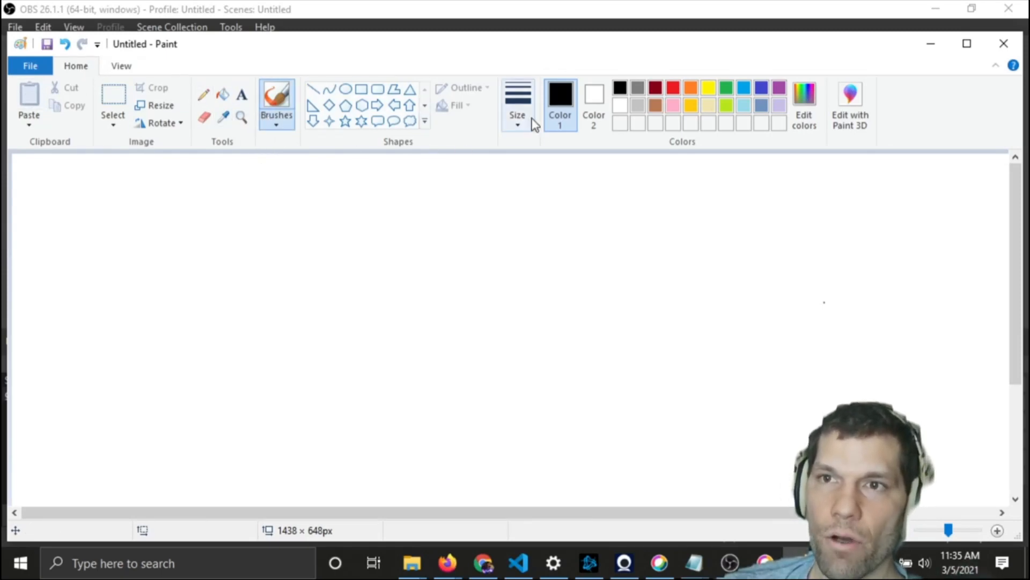
click(724, 89)
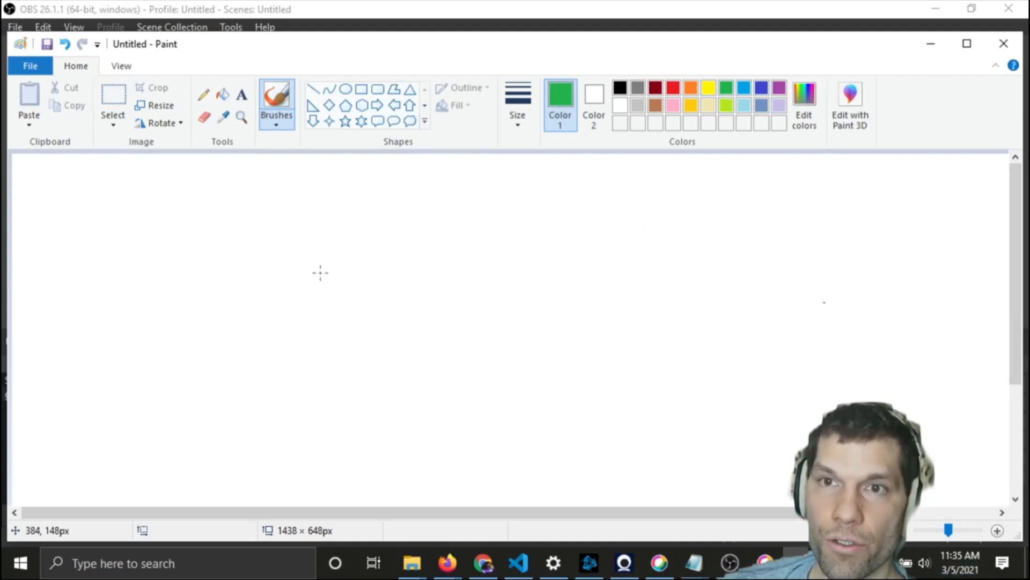
click(222, 95)
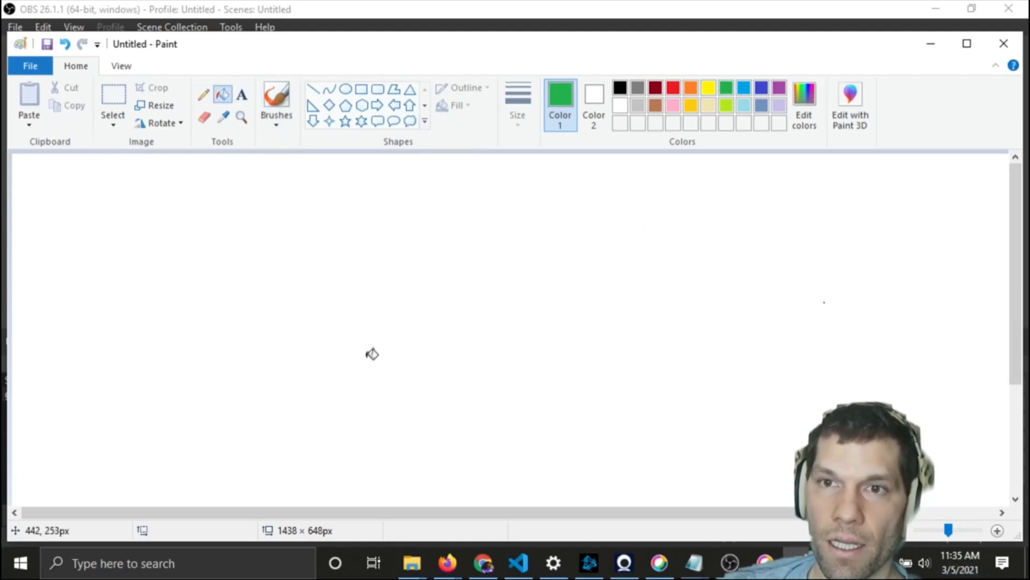
click(370, 336)
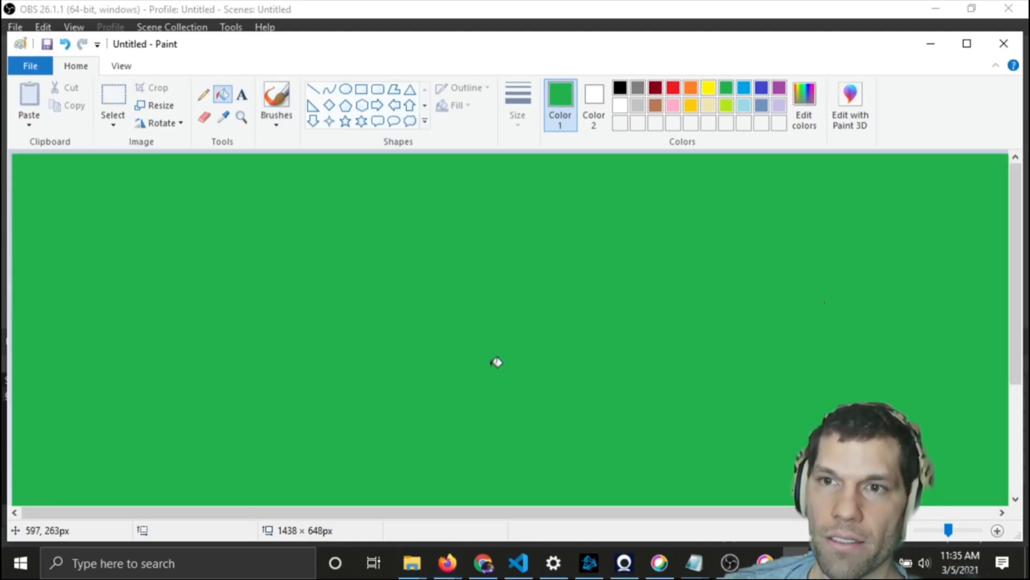
click(35, 69)
click(36, 69)
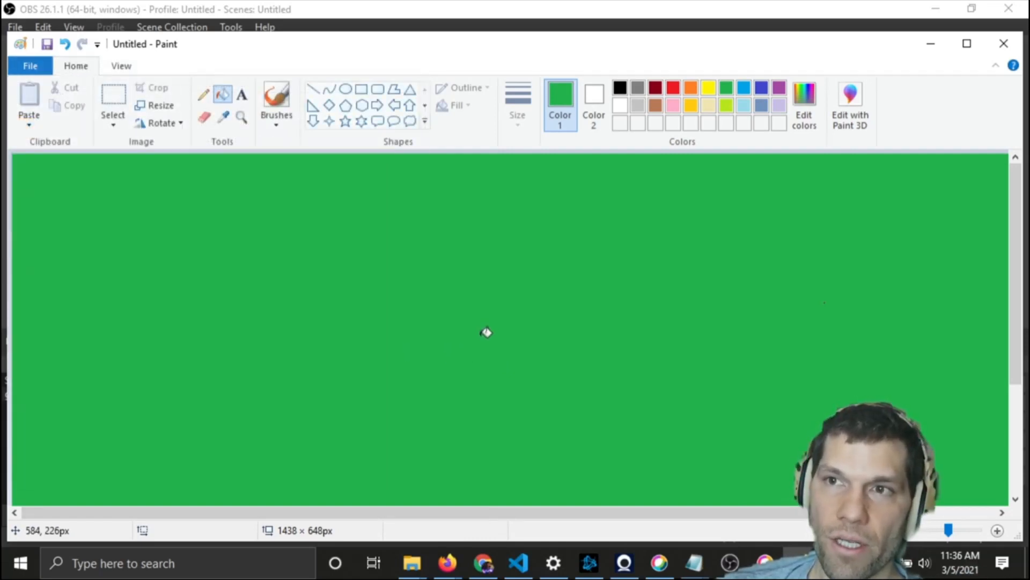
click(933, 51)
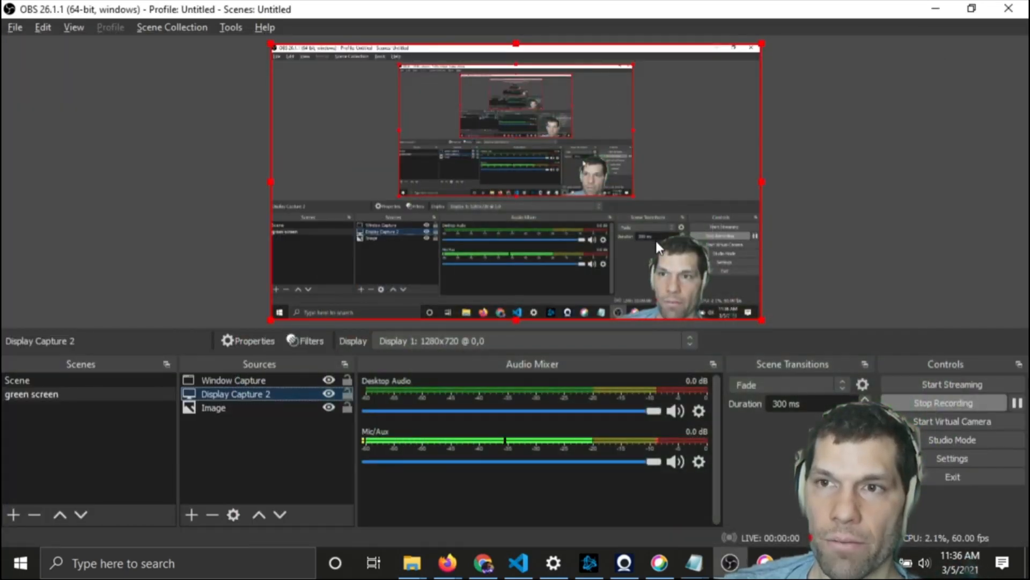
Switch to the browser and view the Webex download page and its platform download options
key(alt+Tab)
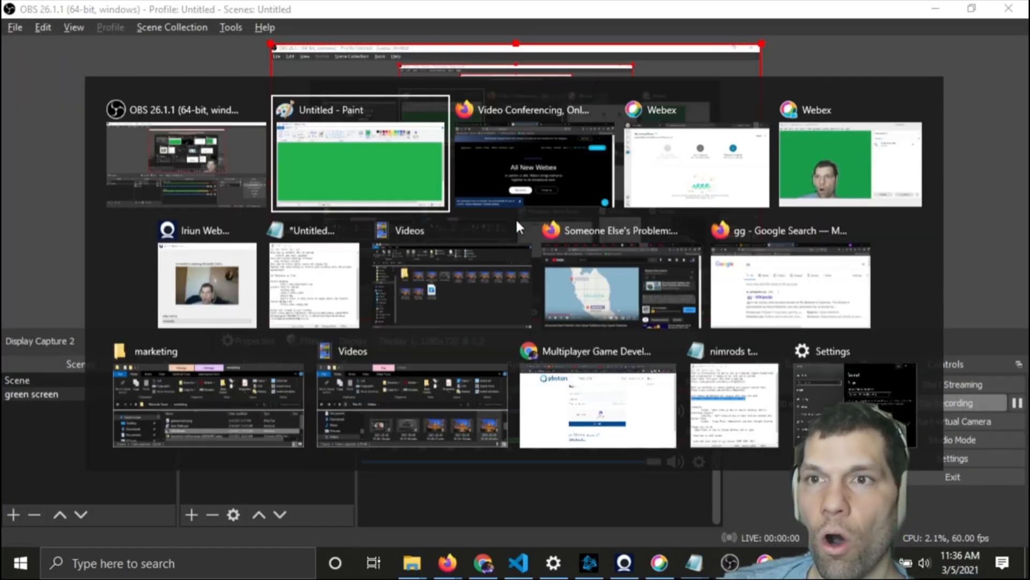
key(Tab)
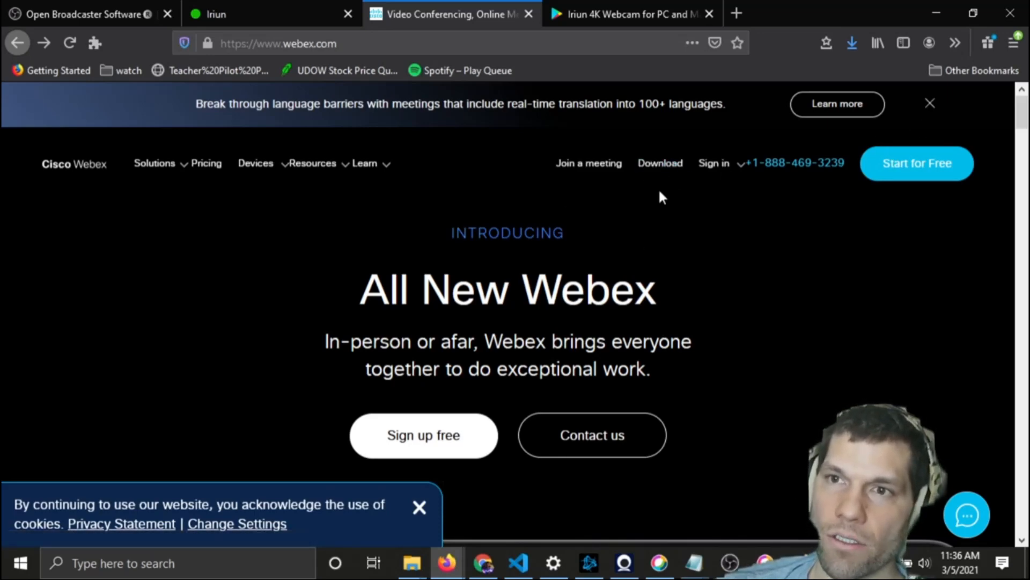
click(668, 164)
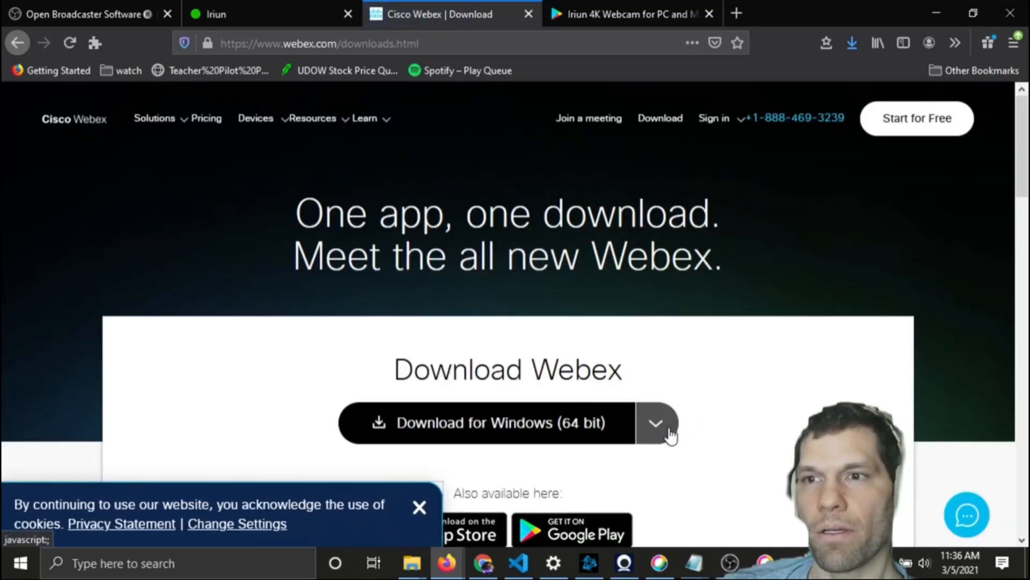
click(662, 424)
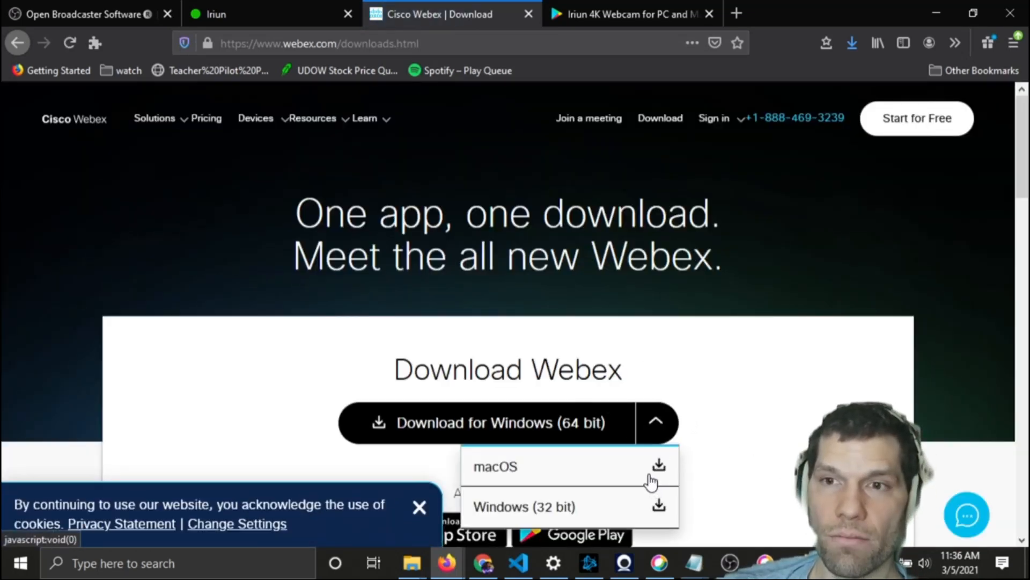
click(665, 430)
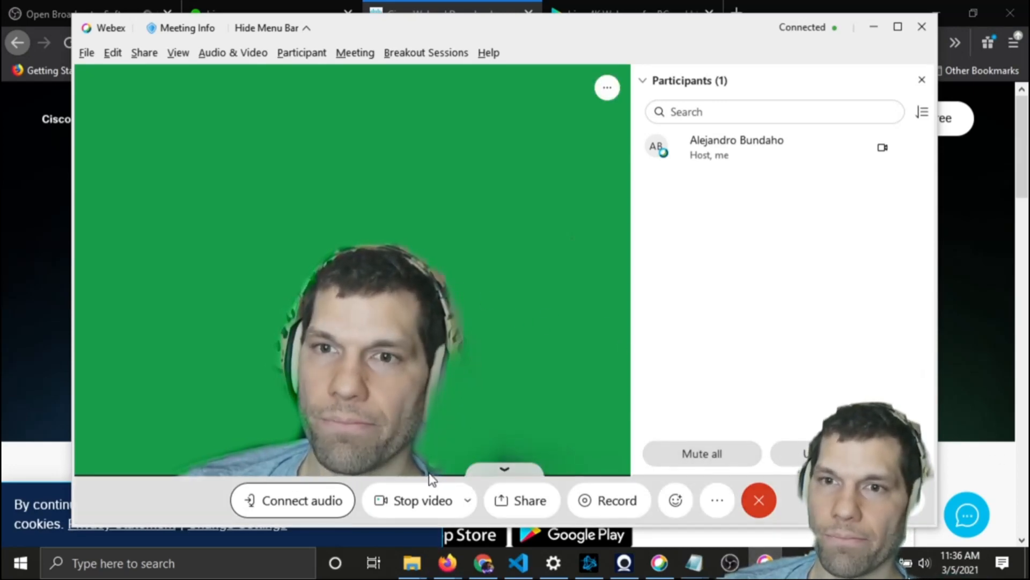
End the running Webex meeting
click(761, 498)
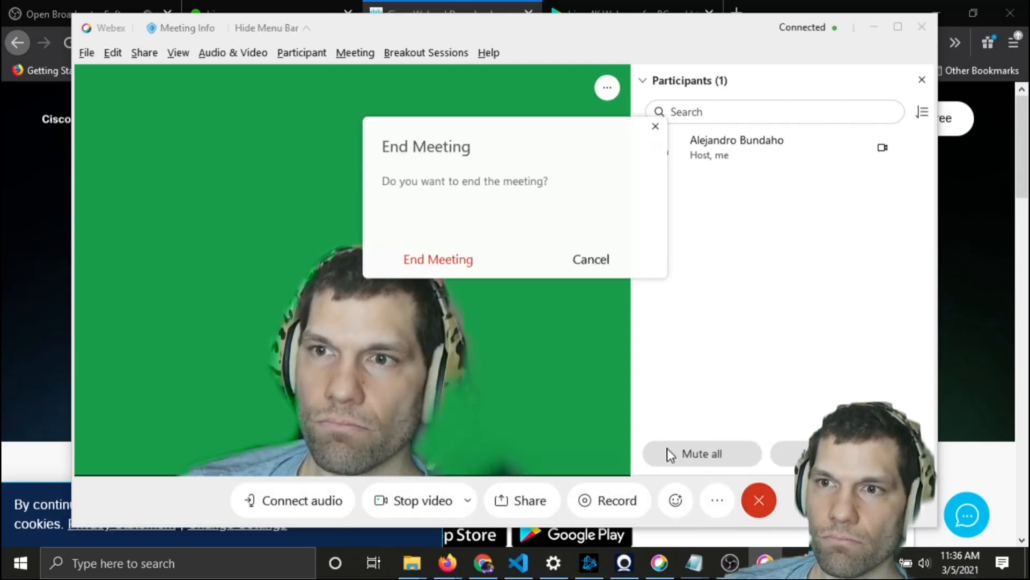
click(456, 266)
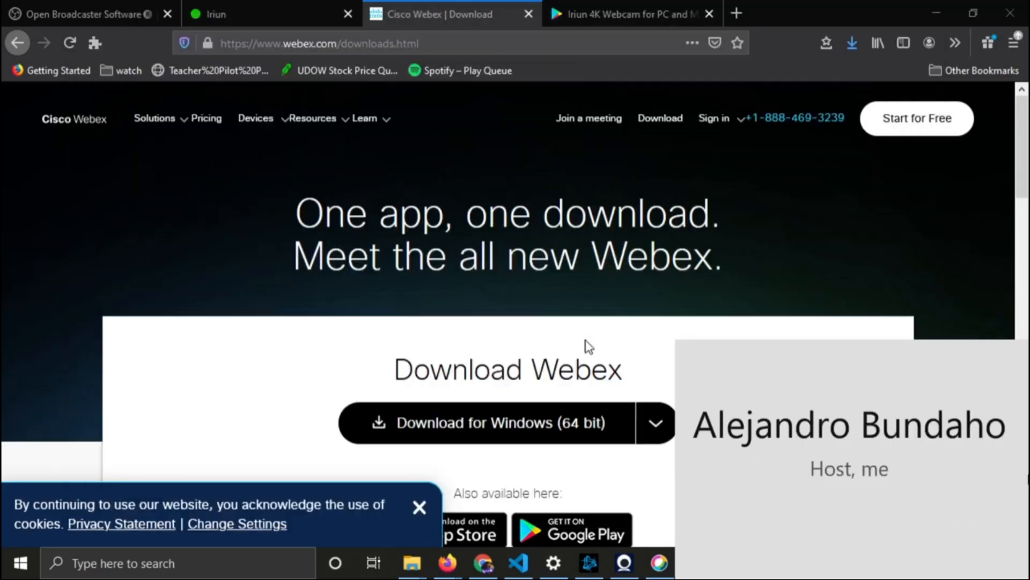
Open the Webex personal room preview, show the background choices, and try adding a custom background image
click(692, 565)
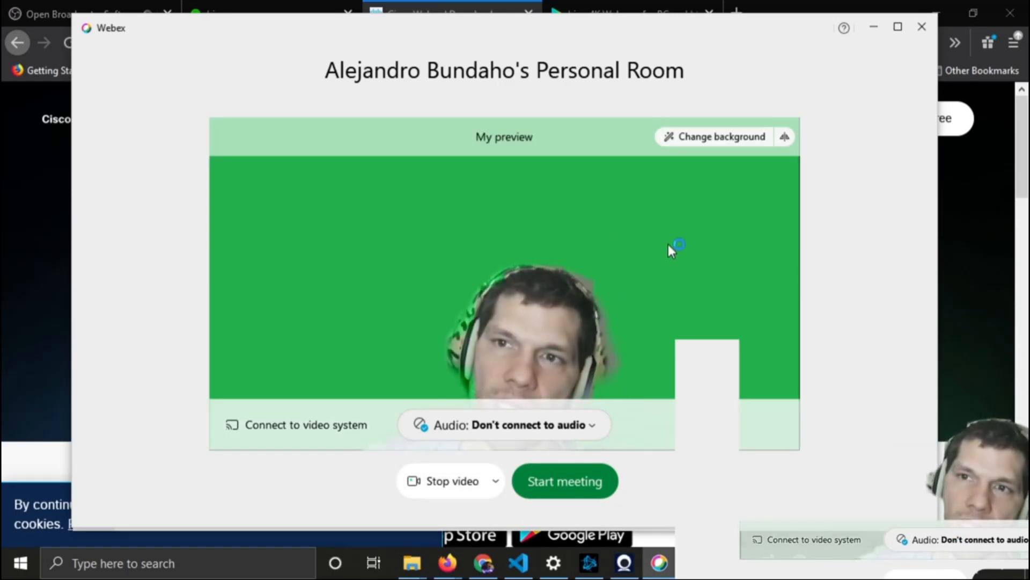
click(709, 138)
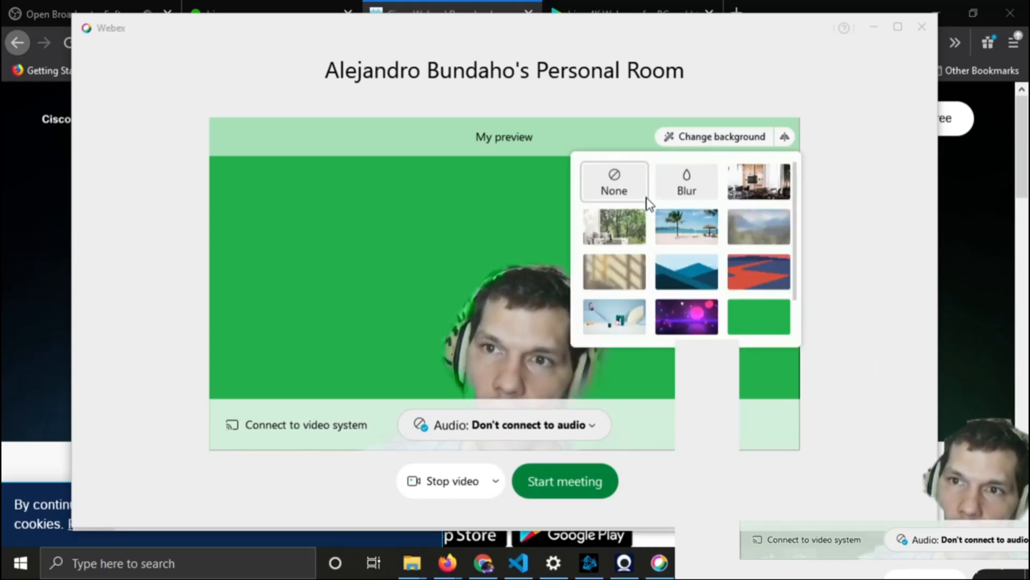
scroll(754, 301, down, 2)
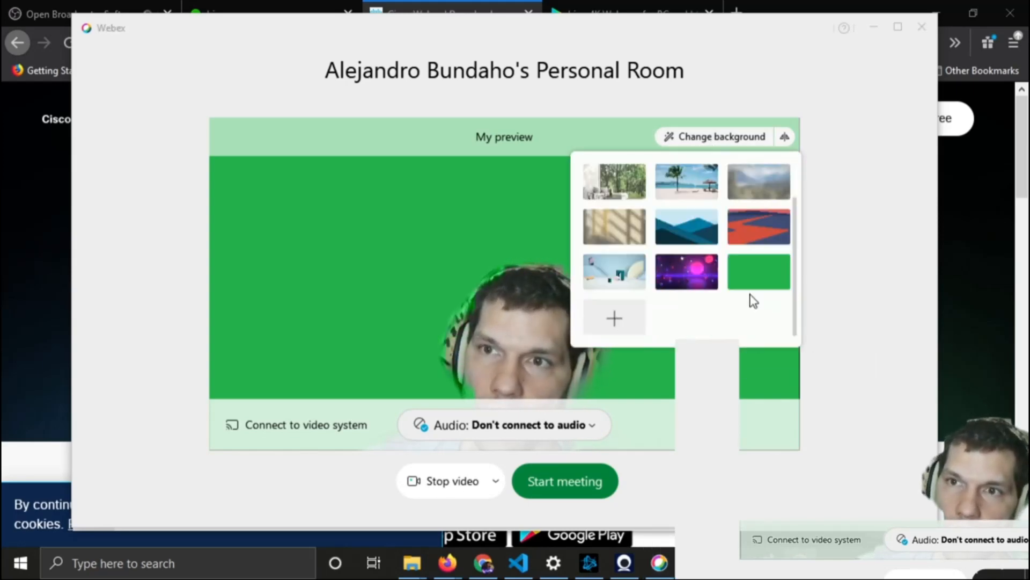
click(638, 325)
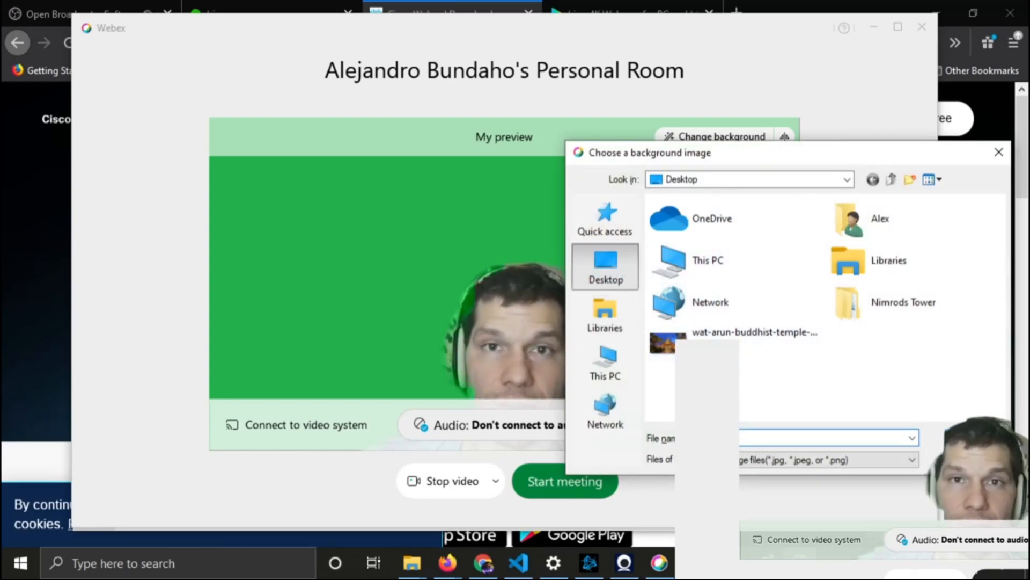
click(974, 460)
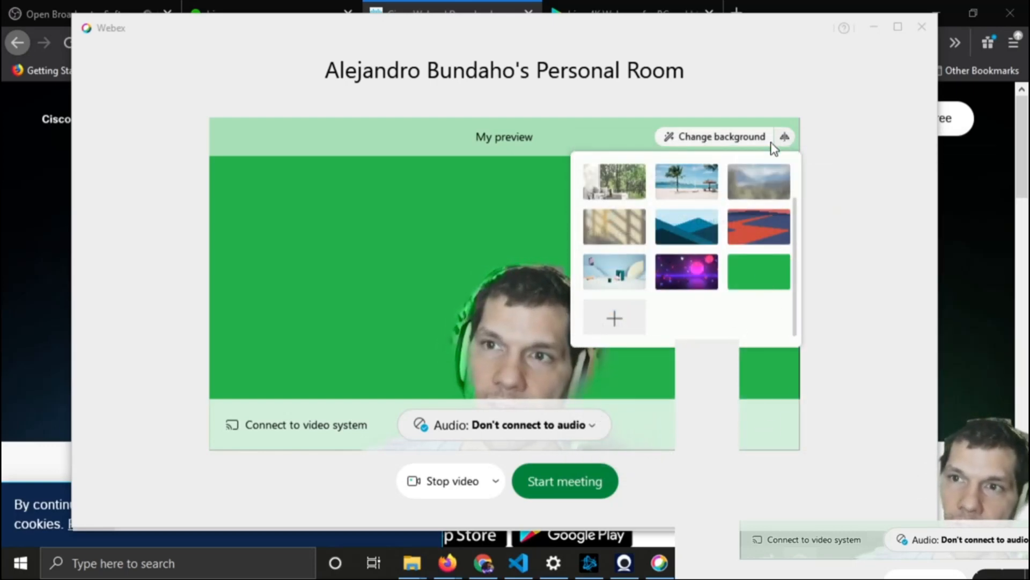
Apply the plain green background in the Webex preview and start the personal room meeting
click(686, 137)
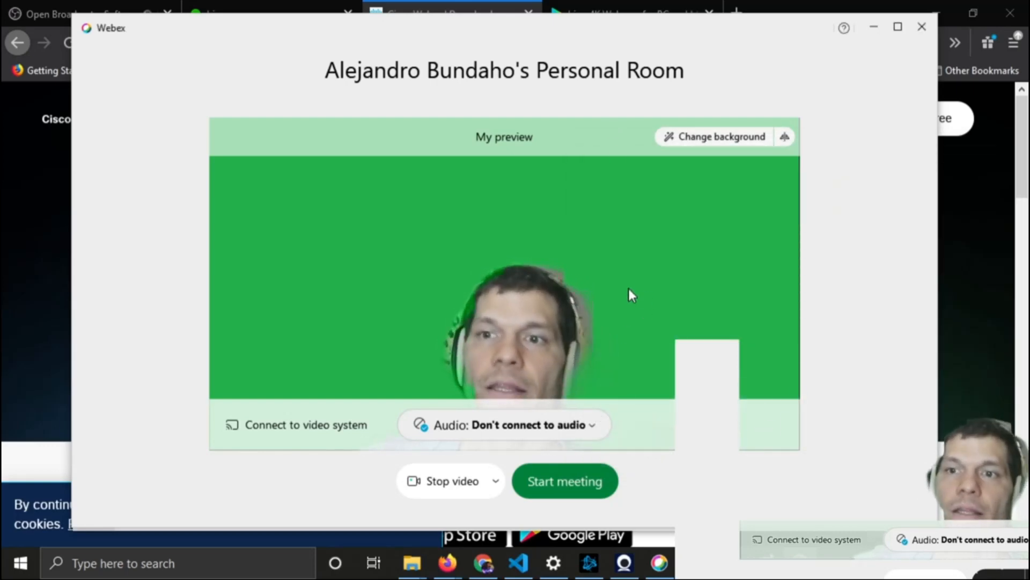
click(581, 490)
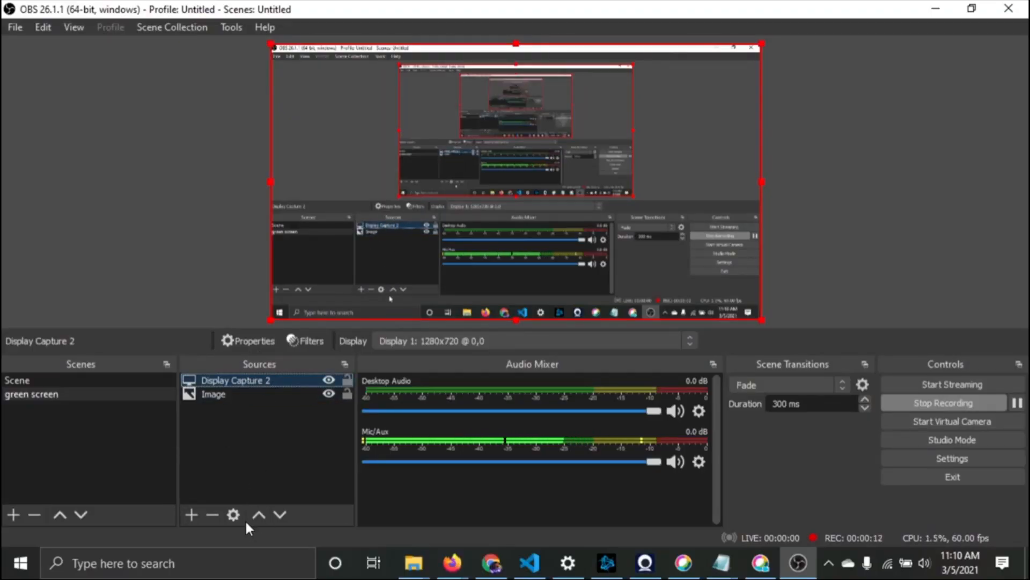
Add a new Window Capture source in OBS that captures the Webex meeting window
click(201, 514)
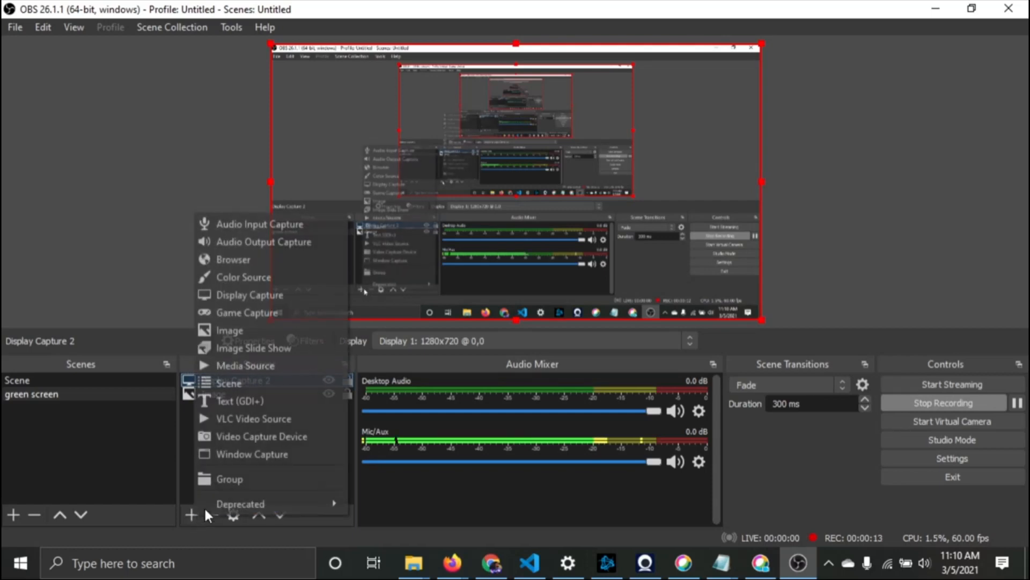
click(259, 455)
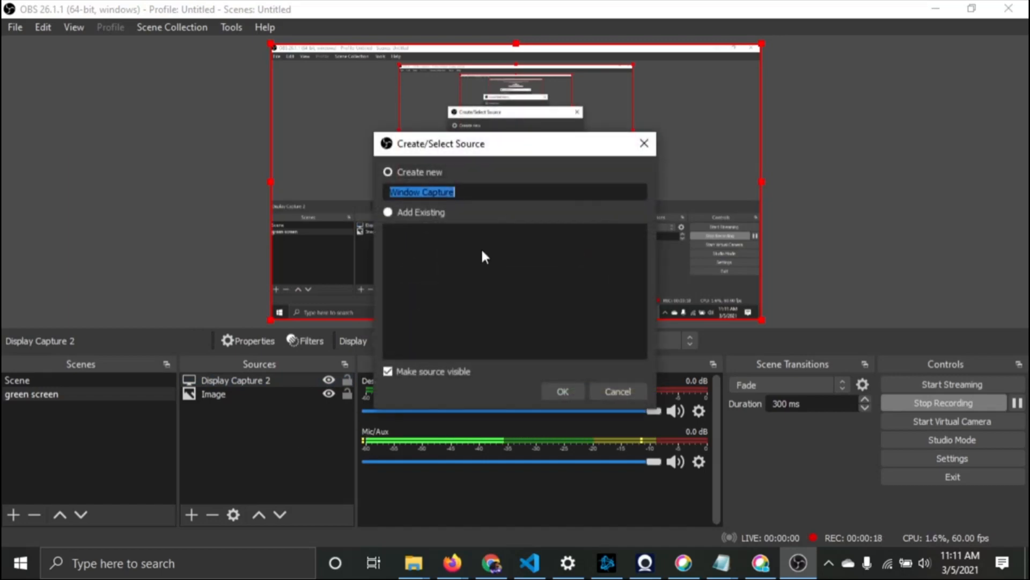
click(563, 391)
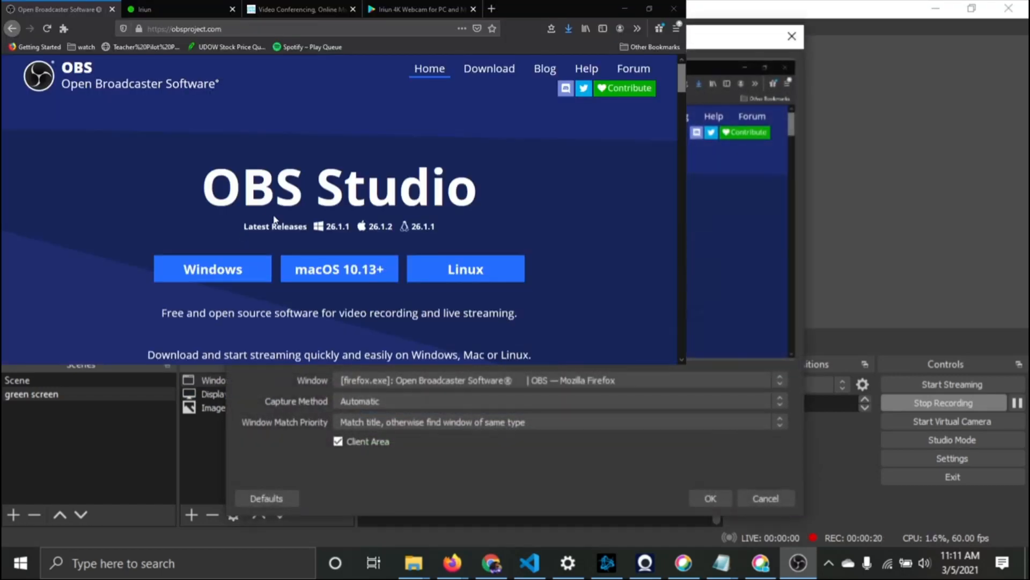
click(417, 380)
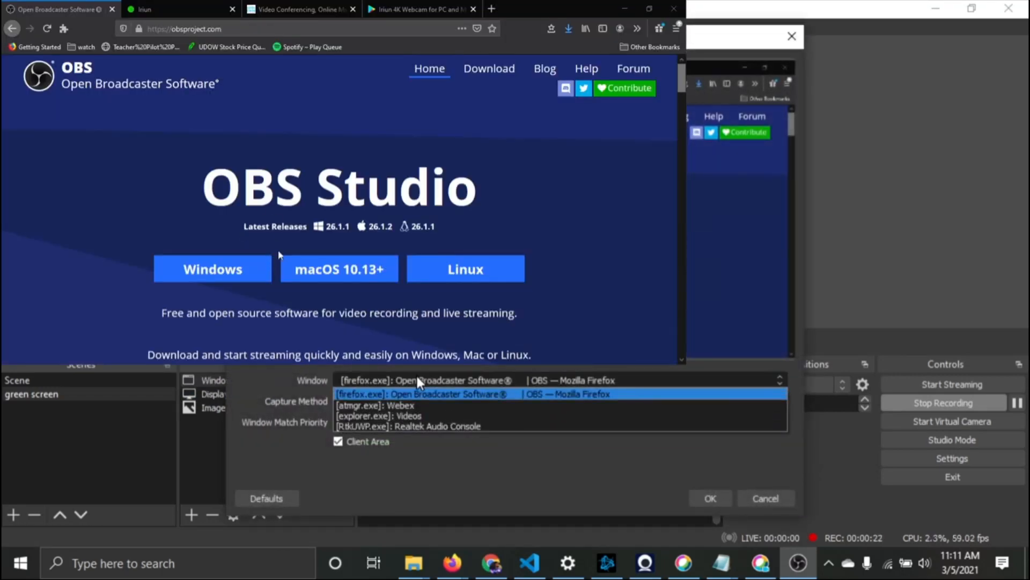
click(431, 406)
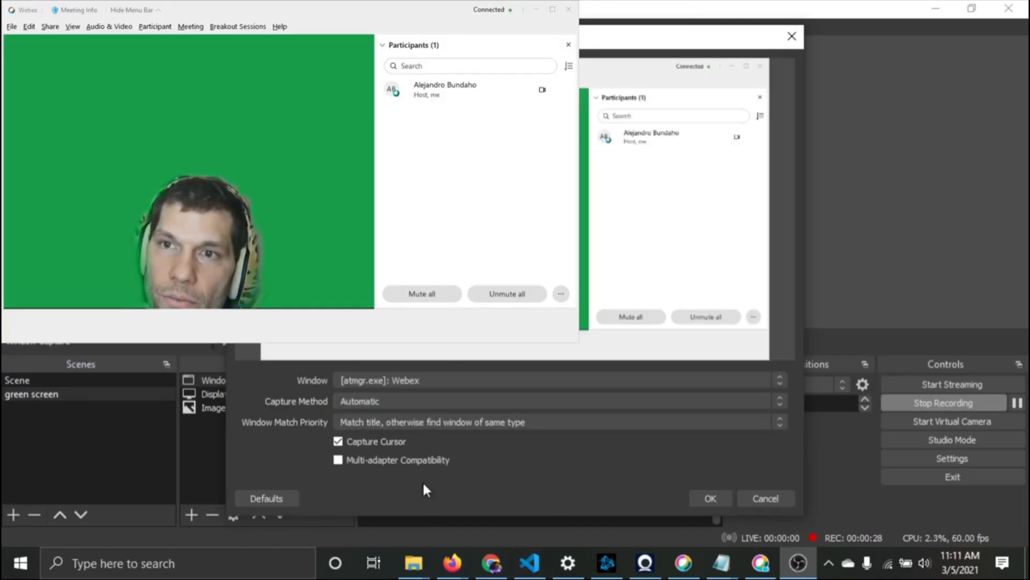
click(703, 496)
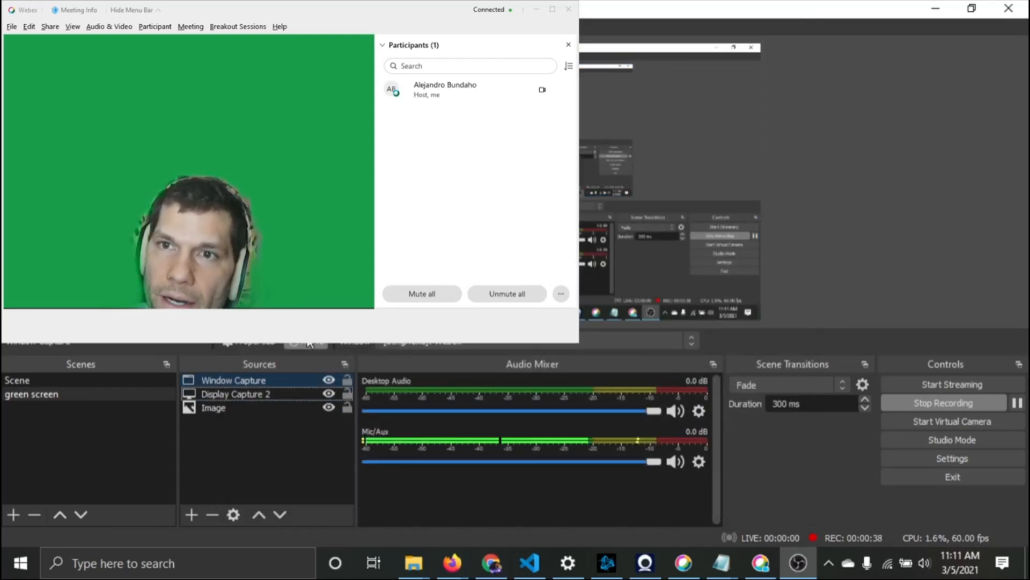
Reposition the Webex window and resize and move the window capture within the OBS preview
drag(383, 142, 512, 192)
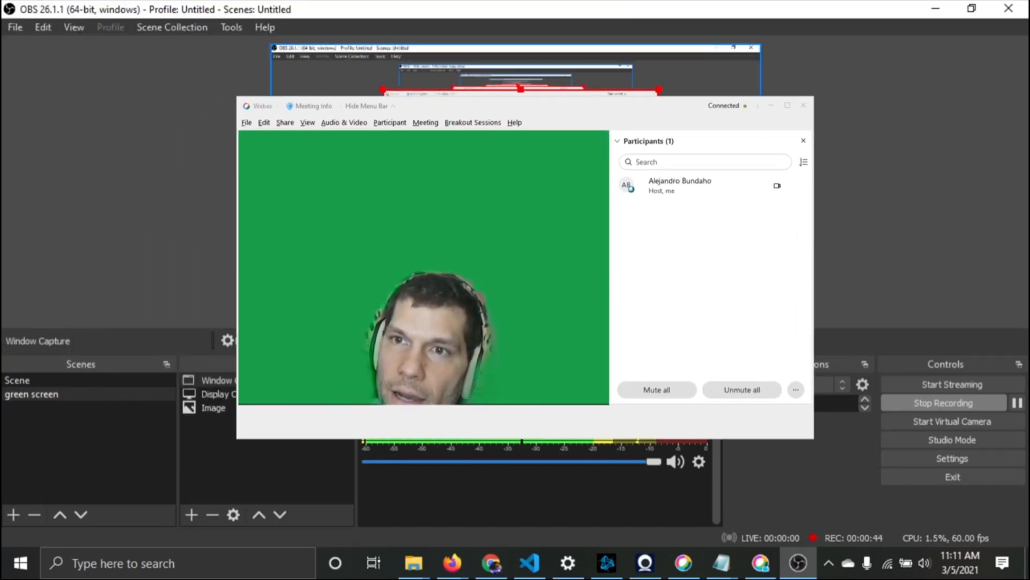
drag(659, 253, 844, 362)
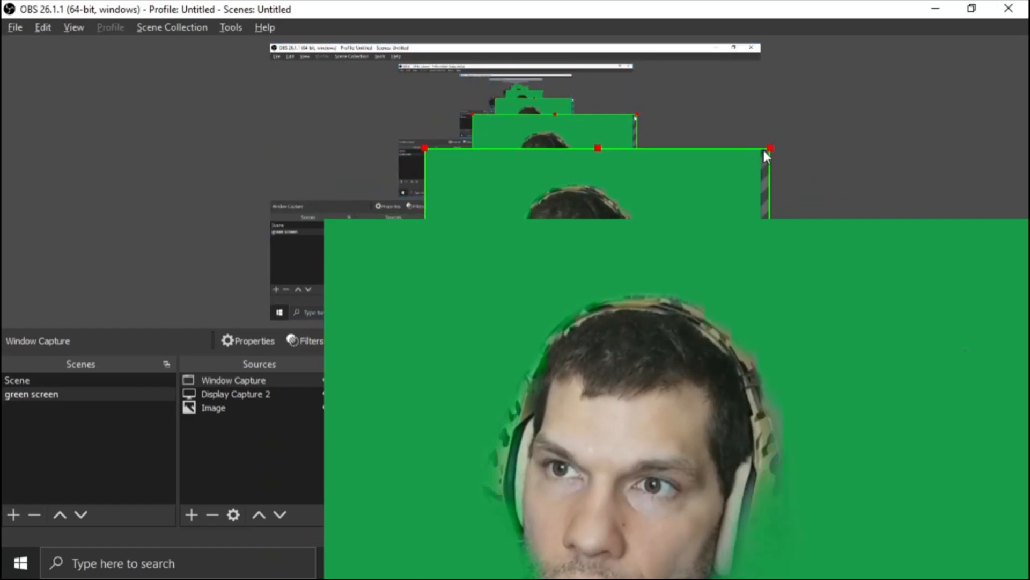
drag(771, 147, 742, 158)
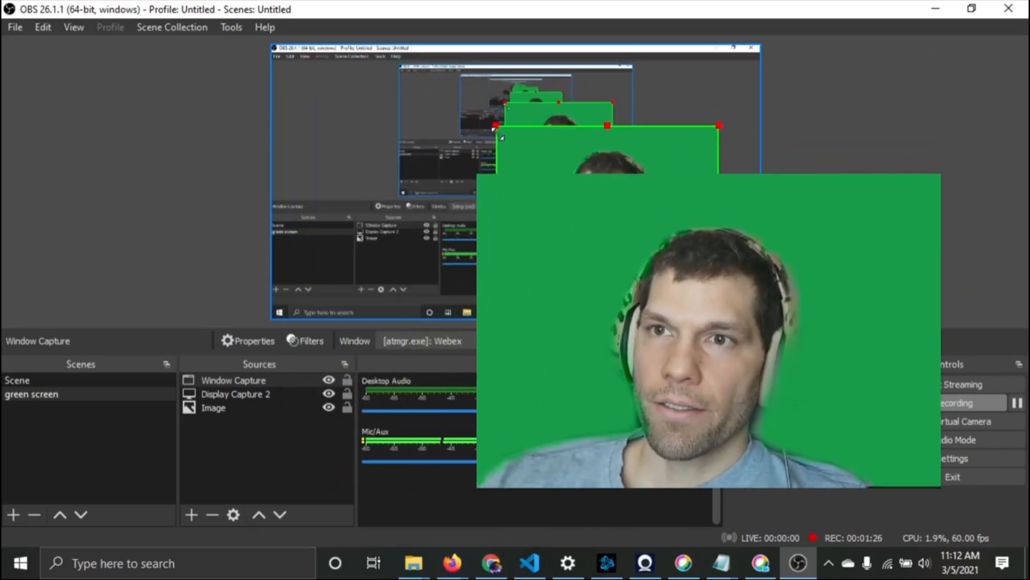
drag(620, 204, 661, 247)
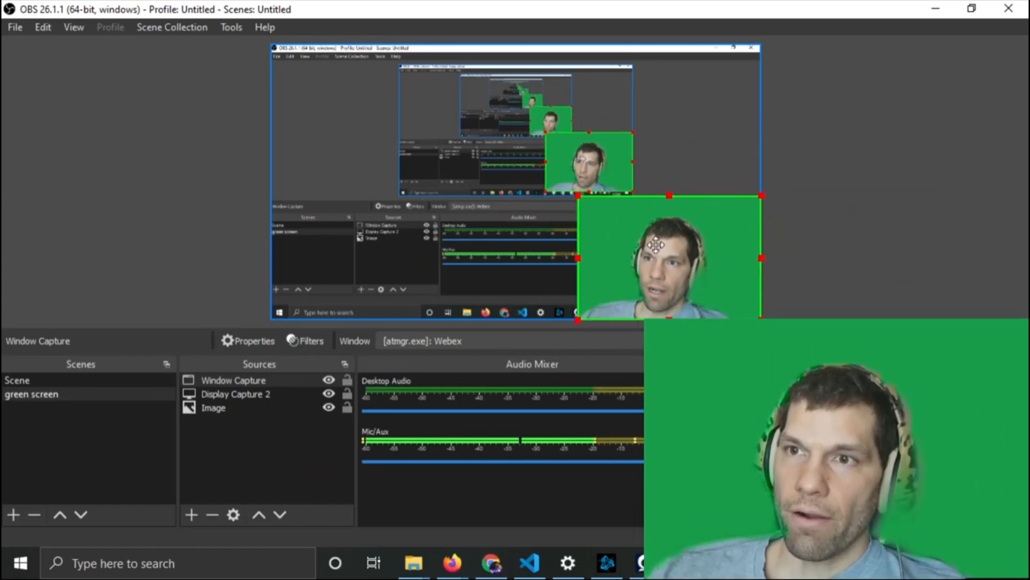
Add a Chroma Key filter with Green key color to the Window Capture source and close the filters window
click(259, 383)
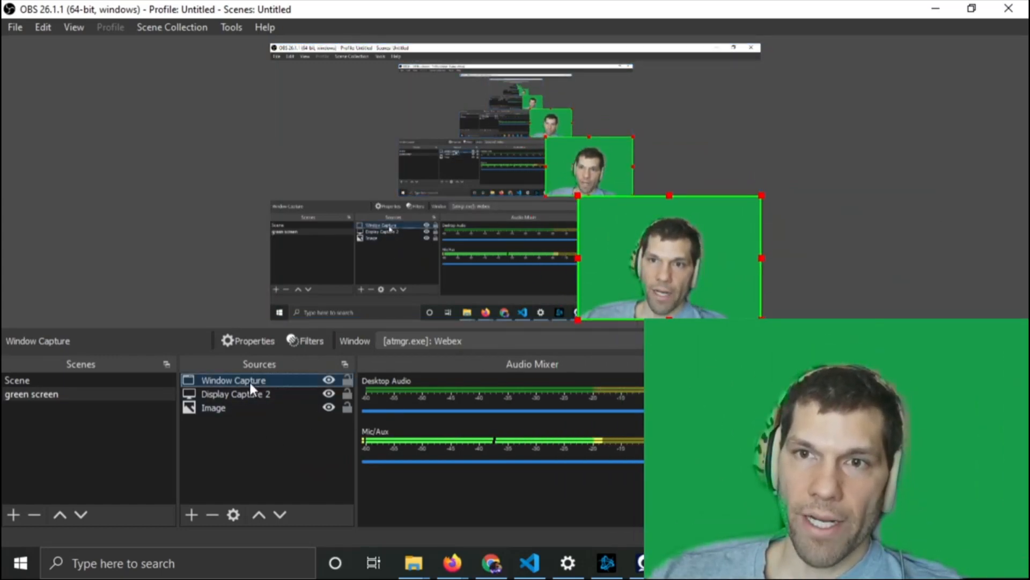
right_click(249, 382)
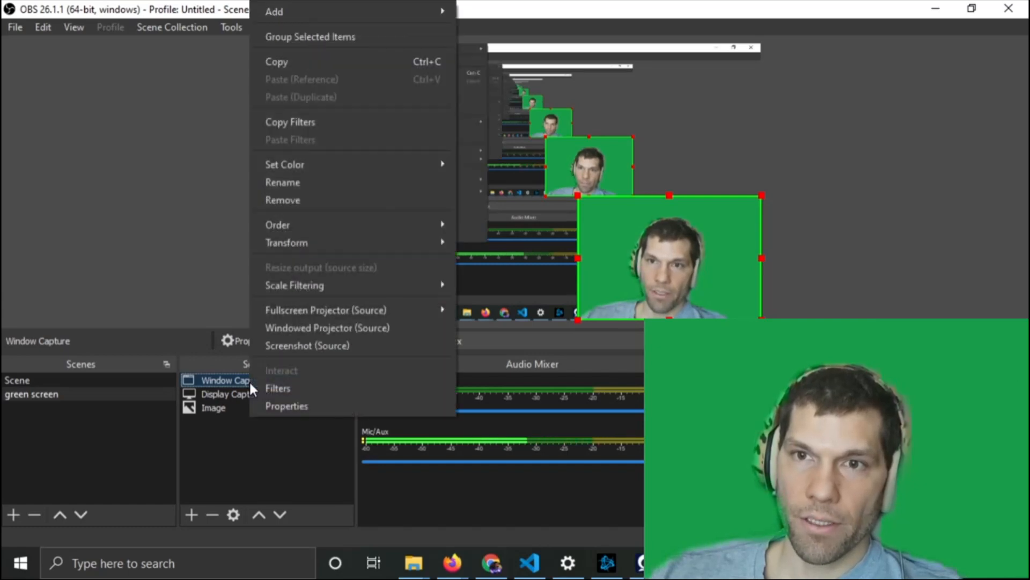
click(273, 390)
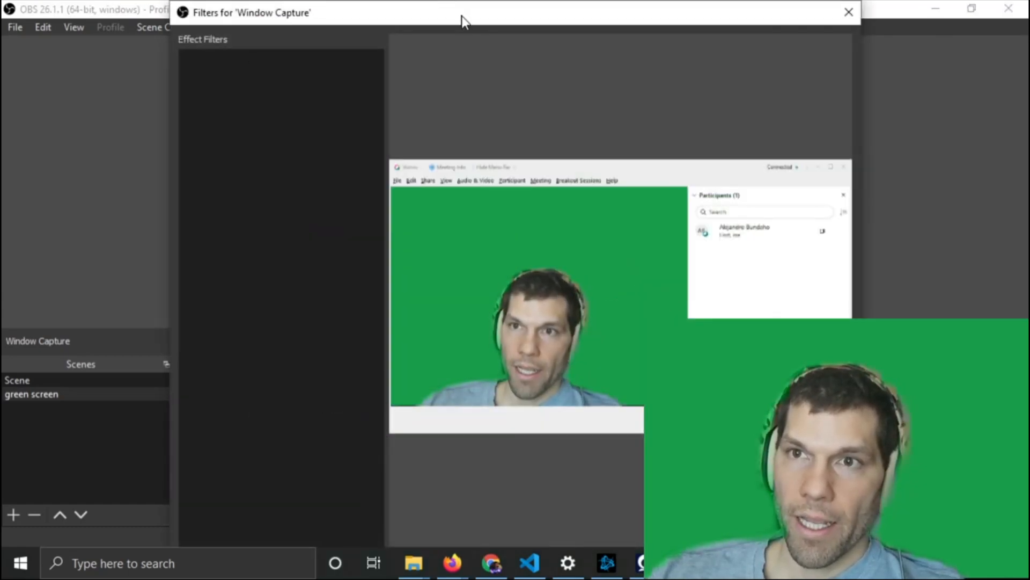
drag(461, 15, 480, 44)
click(192, 504)
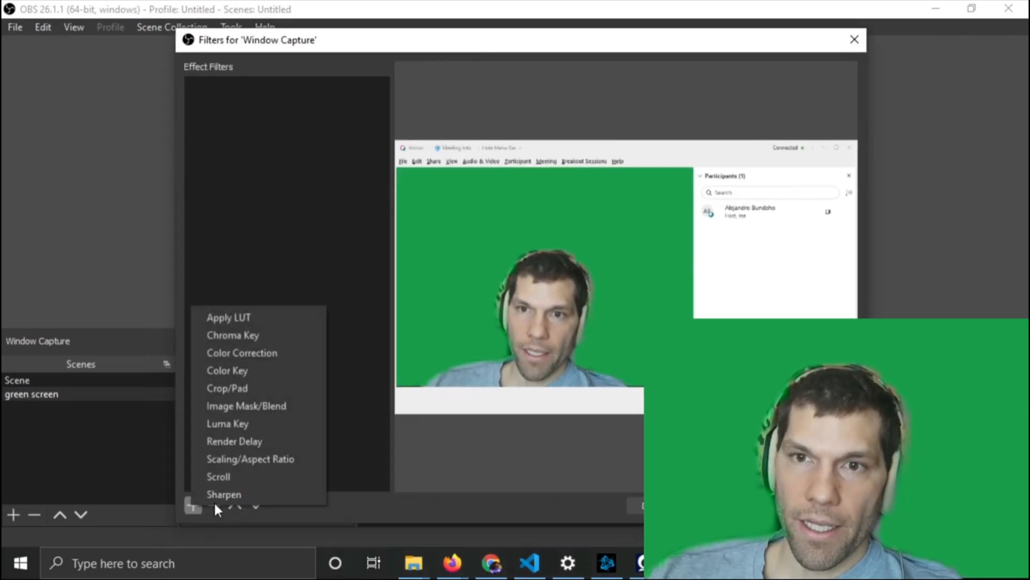
click(265, 333)
click(484, 307)
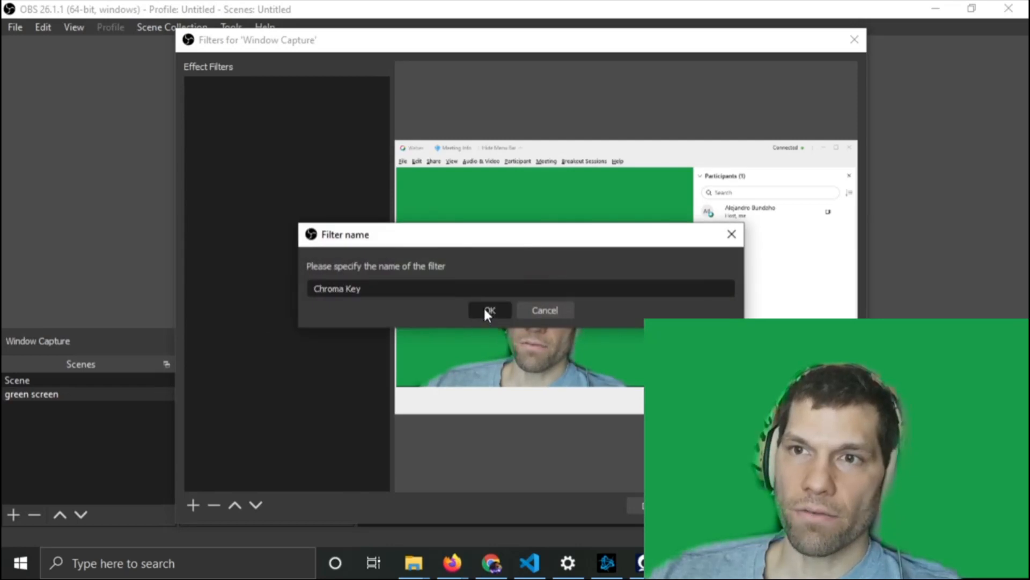
click(574, 304)
click(577, 301)
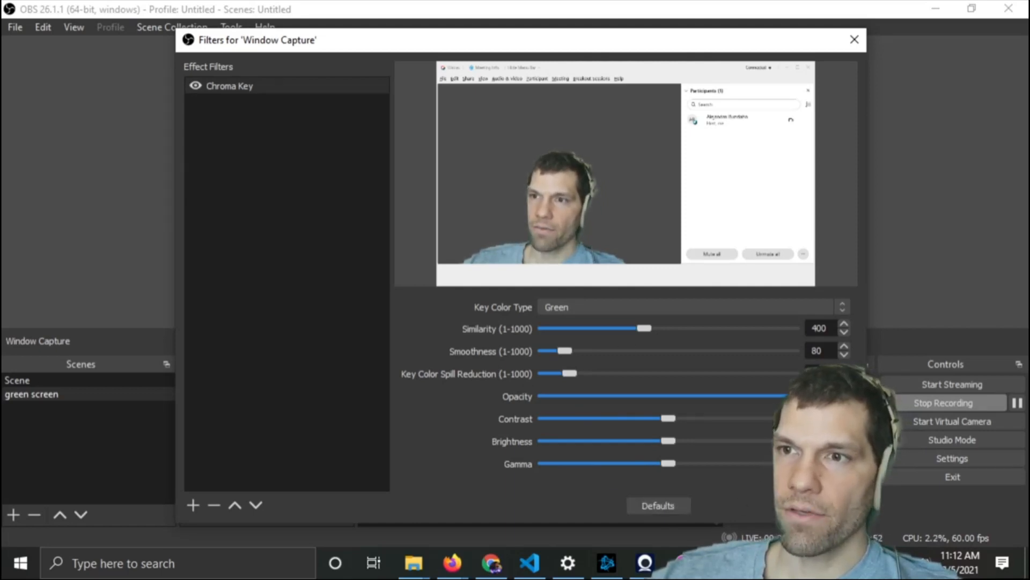
click(825, 506)
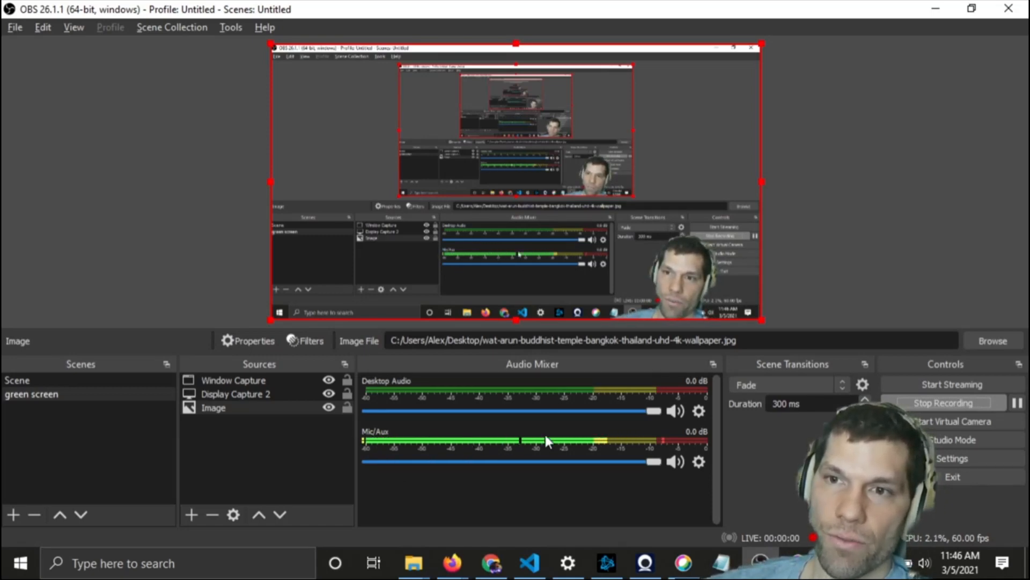
Open the Mic/Aux audio filters and browse the list of available audio filter types
click(698, 464)
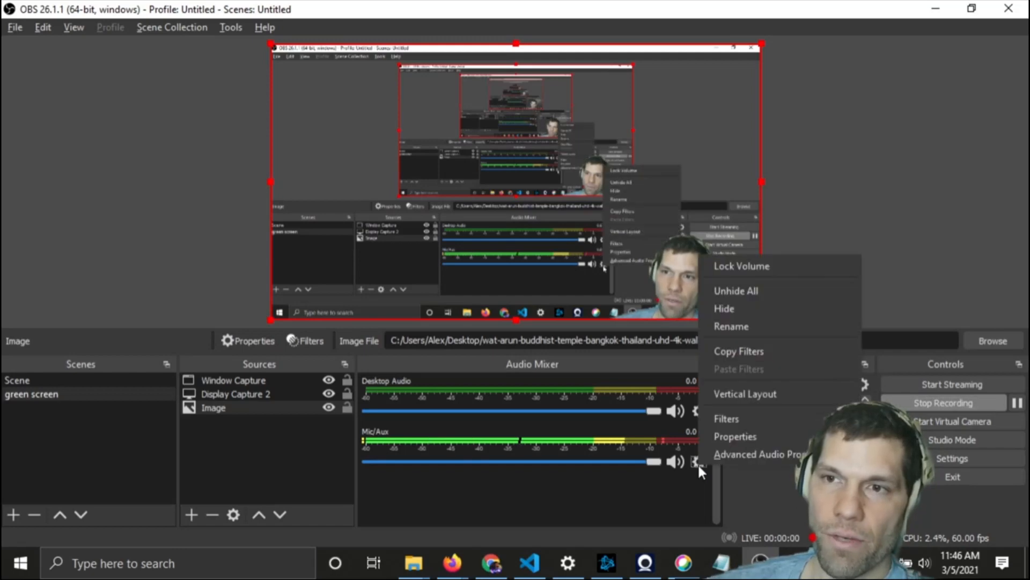
click(735, 418)
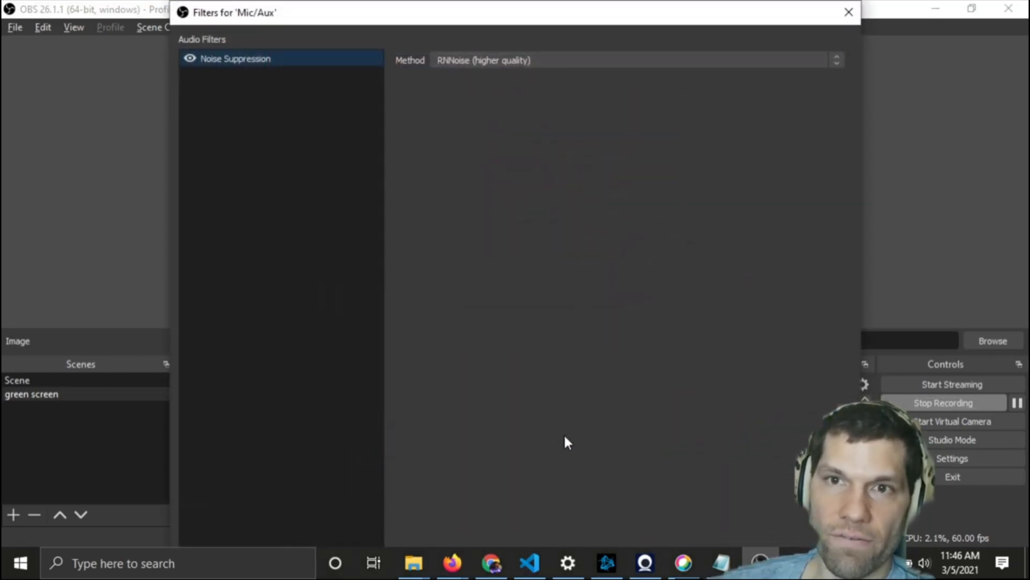
mouse_move(495, 18)
mouse_down()
mouse_move(502, 173)
mouse_move(506, 12)
mouse_move(497, 35)
mouse_up()
click(504, 63)
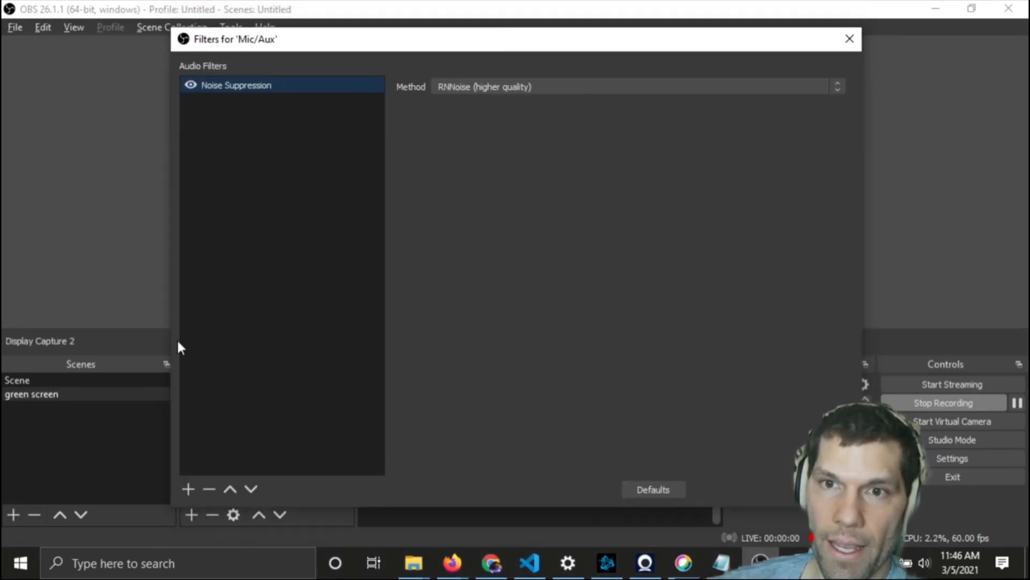
click(188, 483)
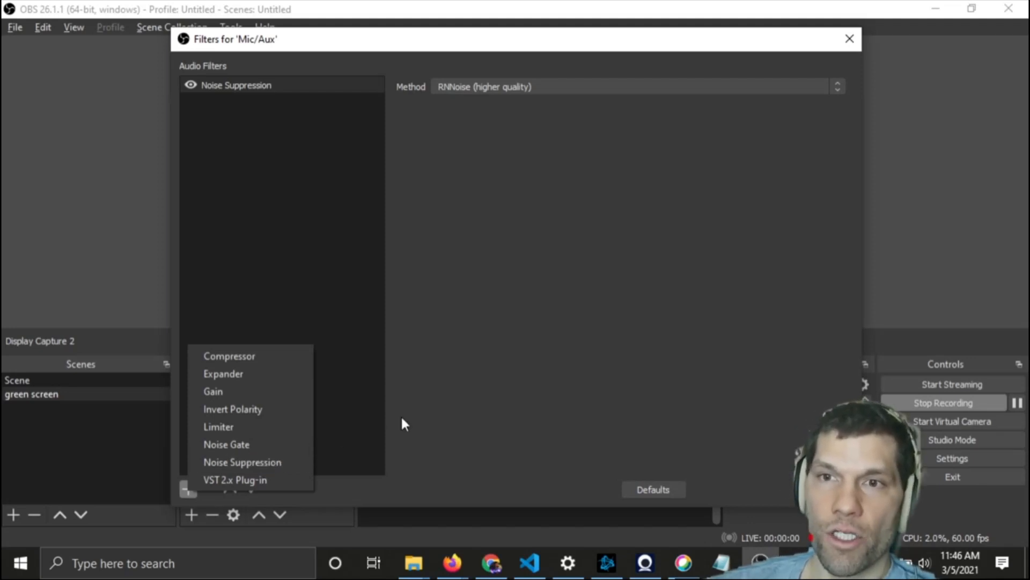
click(433, 391)
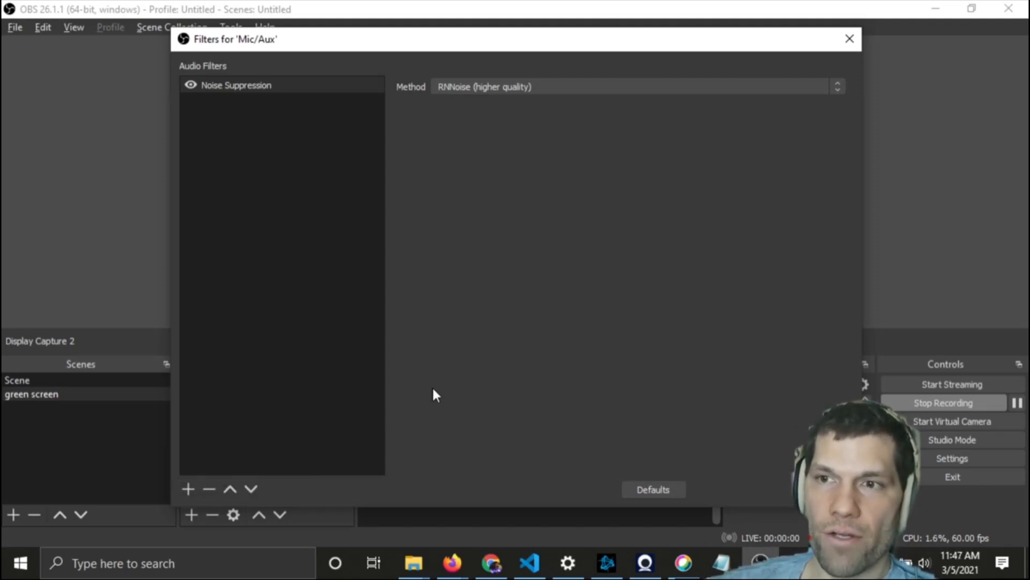
click(189, 490)
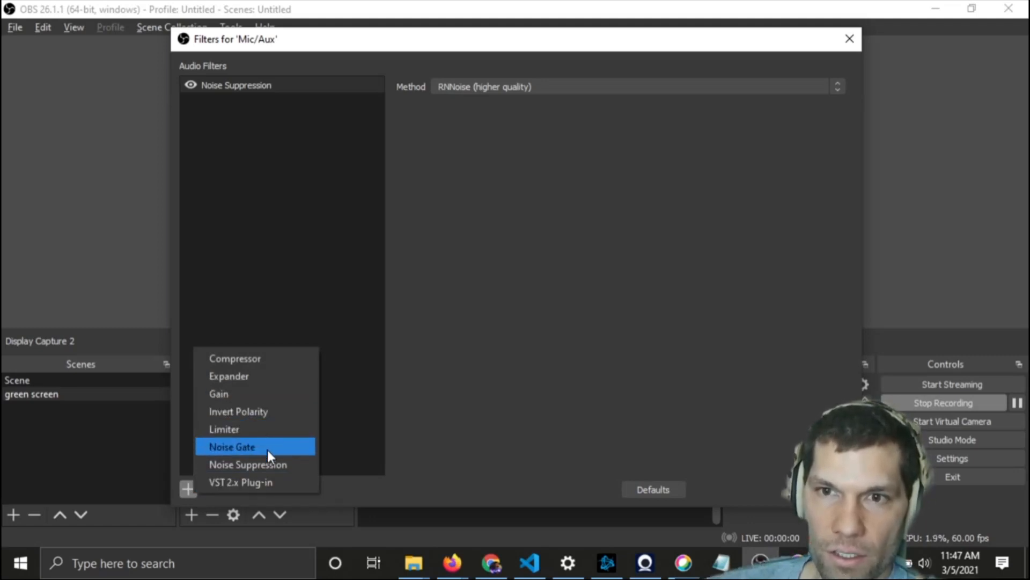
click(436, 377)
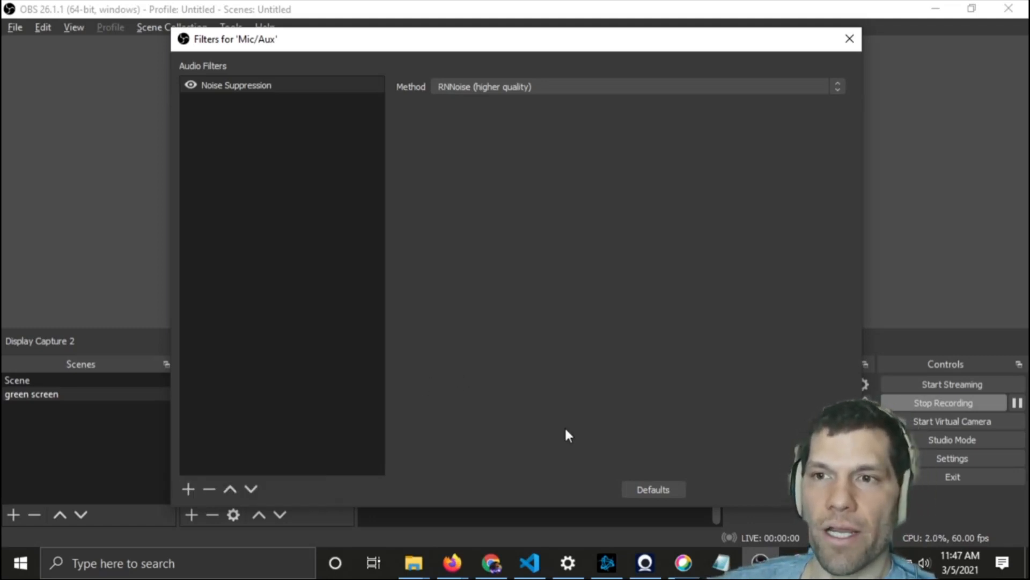